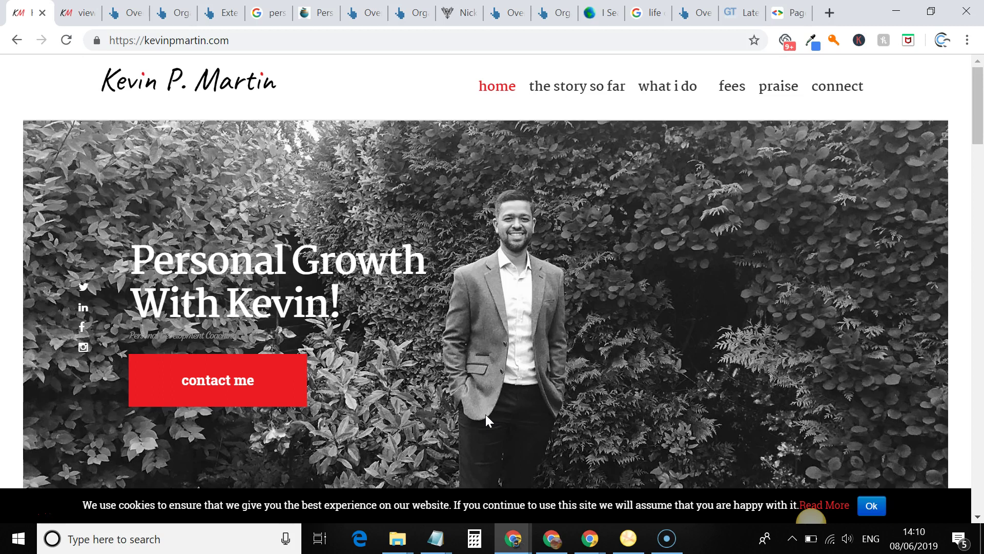
Review the coaching website's homepage from the hero banner through the service sections to the contact details and footer
click(64, 40)
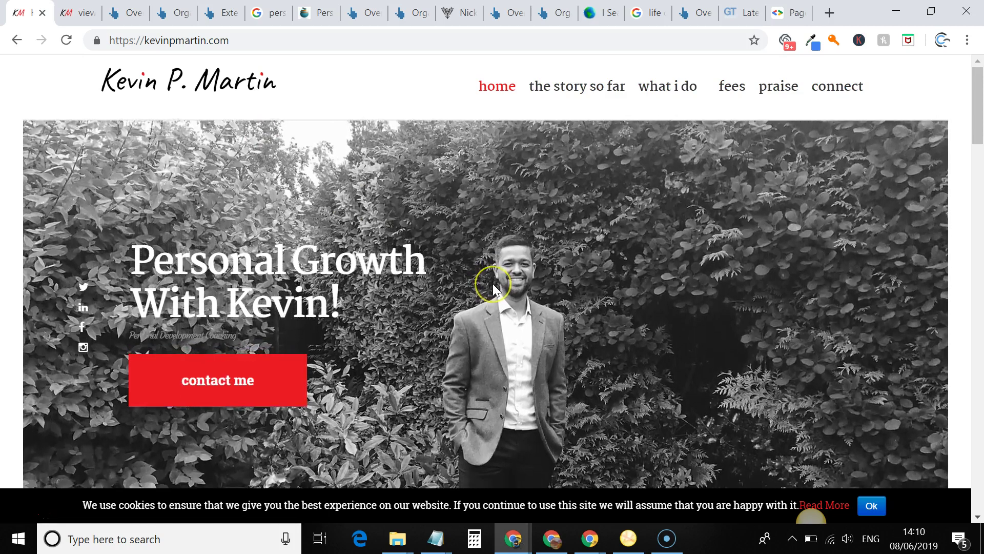
scroll(493, 284, down, 6)
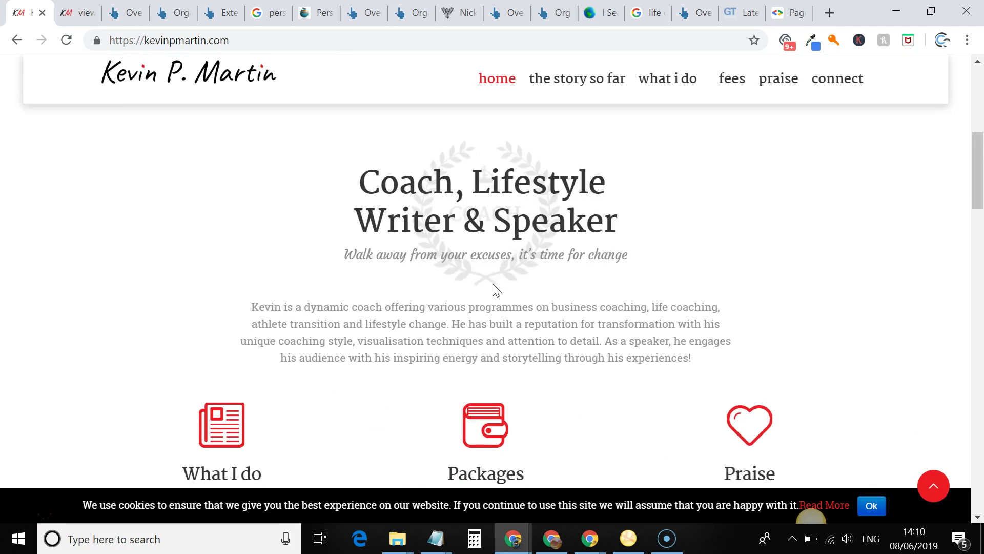
scroll(493, 285, down, 5)
scroll(493, 285, up, 11)
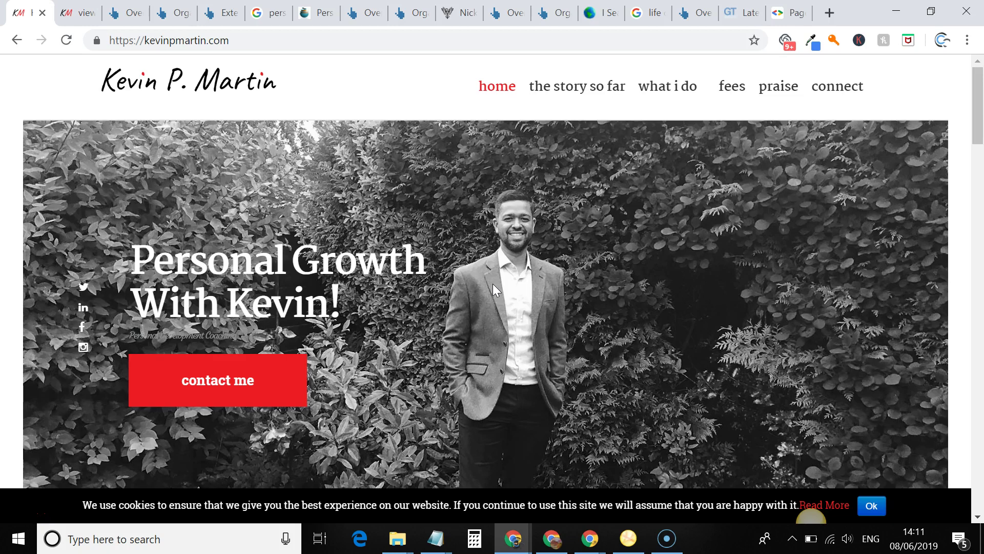
scroll(493, 284, down, 15)
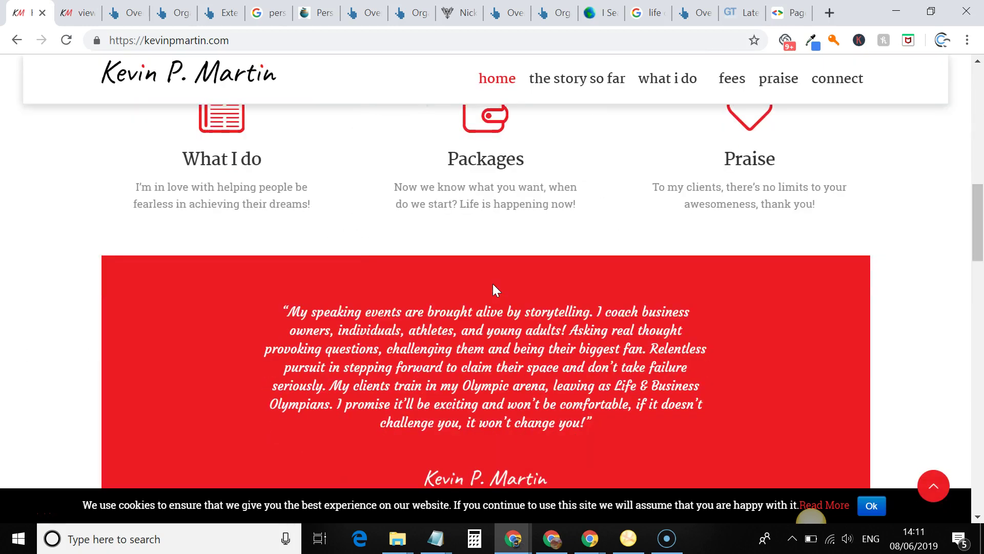
scroll(493, 286, down, 15)
scroll(494, 285, up, 10)
scroll(493, 284, up, 15)
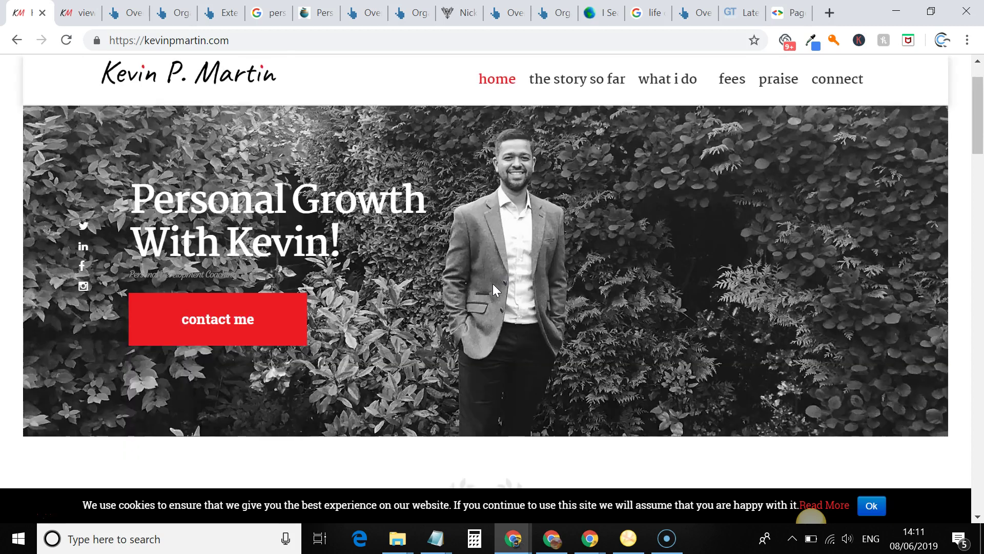
scroll(493, 284, down, 10)
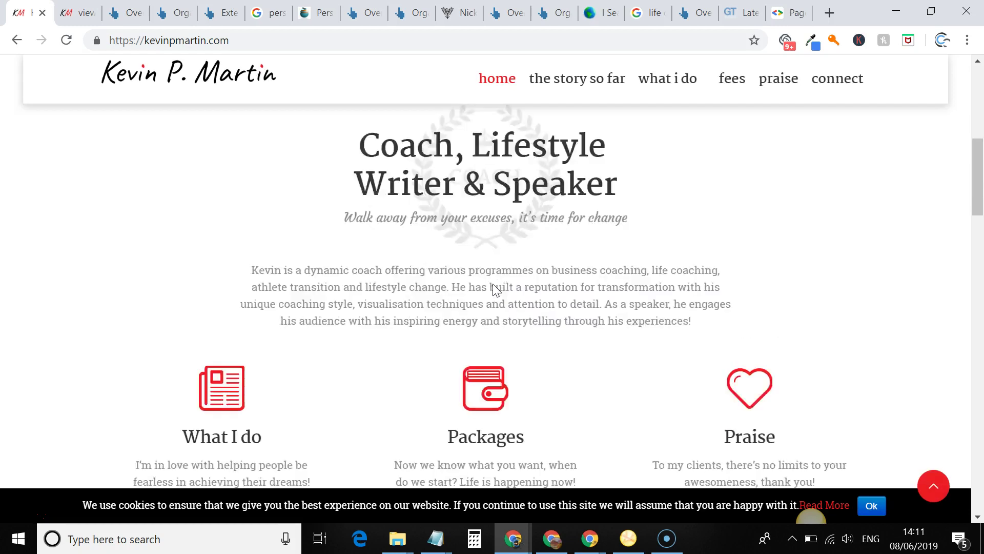
scroll(493, 284, down, 10)
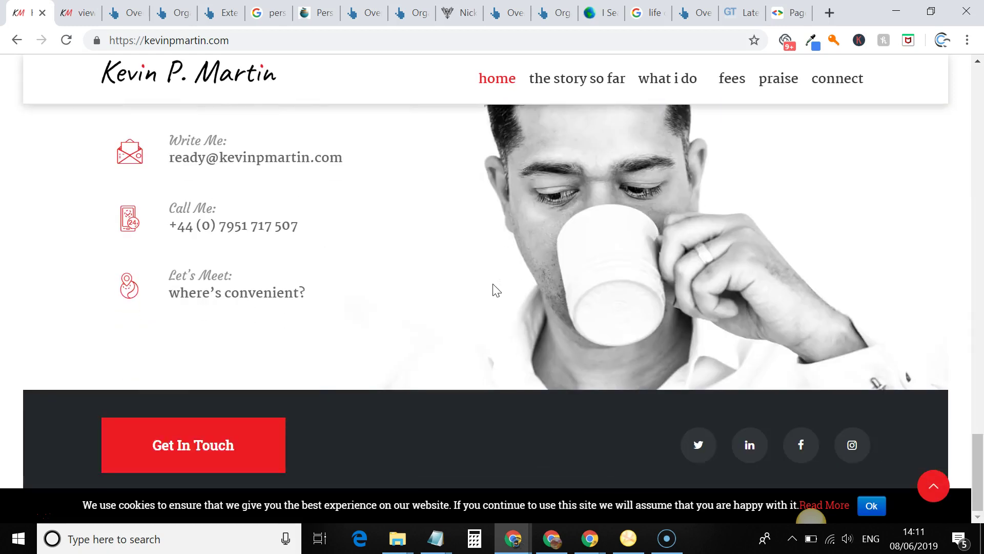
scroll(493, 284, up, 20)
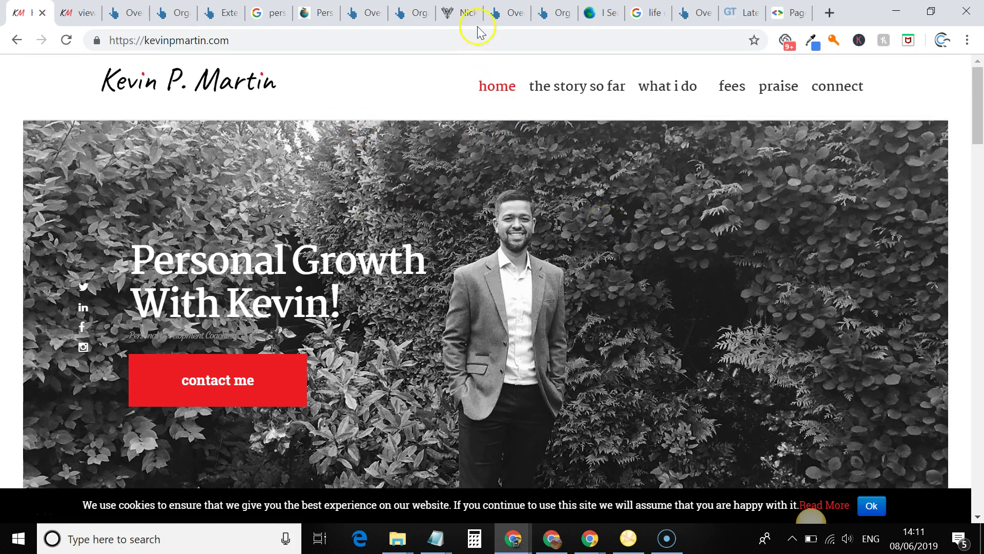
View the competing London life coach's homepage for comparison, and return to the audited coaching site to examine its domain name
click(458, 13)
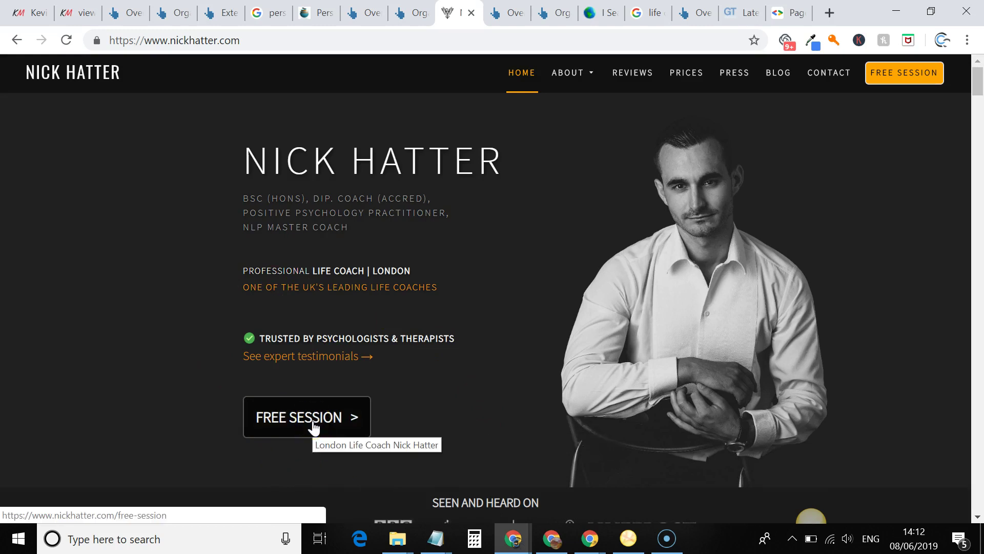
click(15, 12)
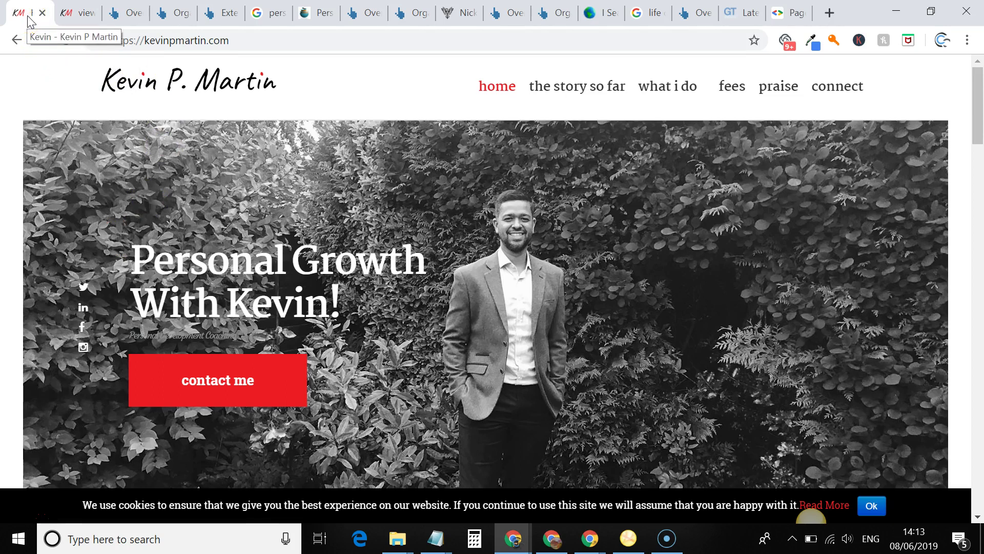
drag(229, 40, 147, 43)
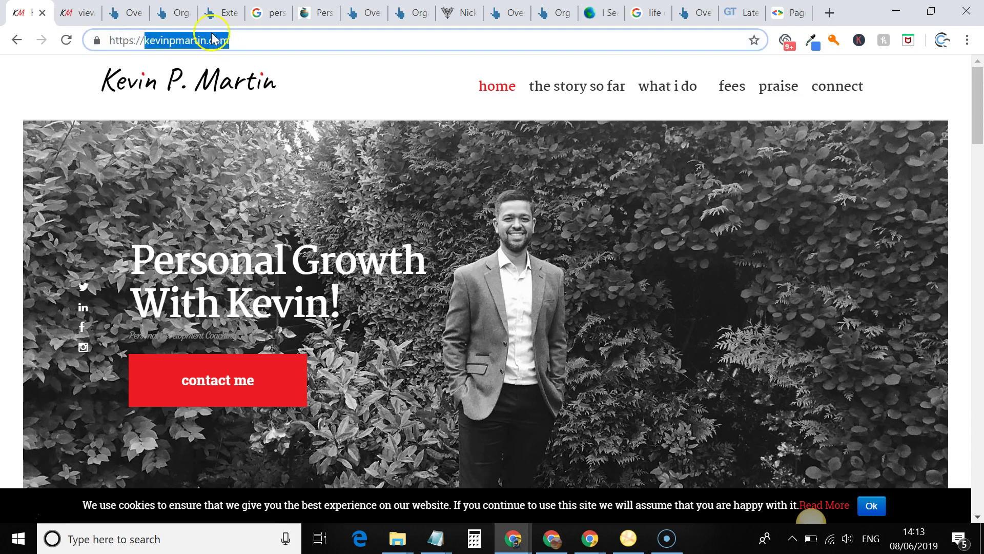
click(301, 42)
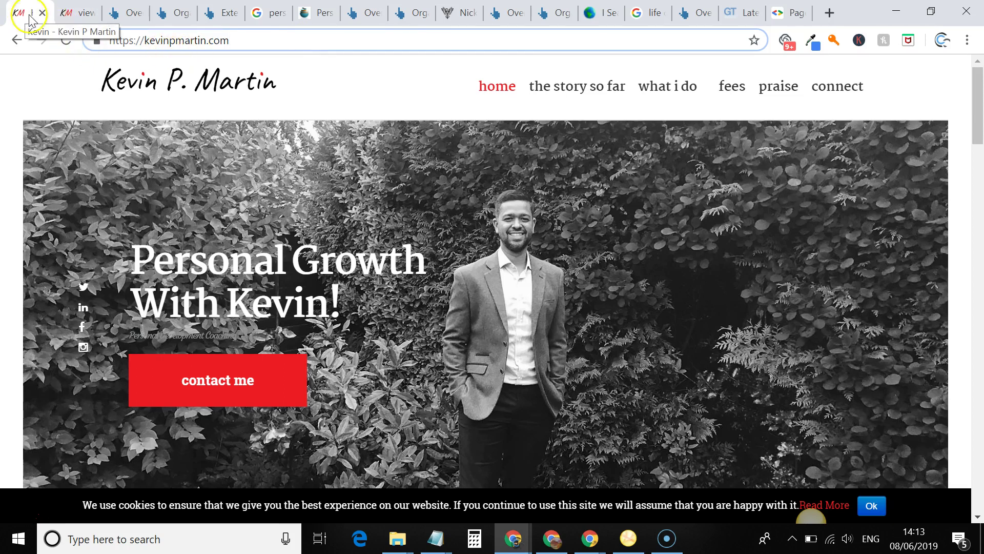
click(461, 261)
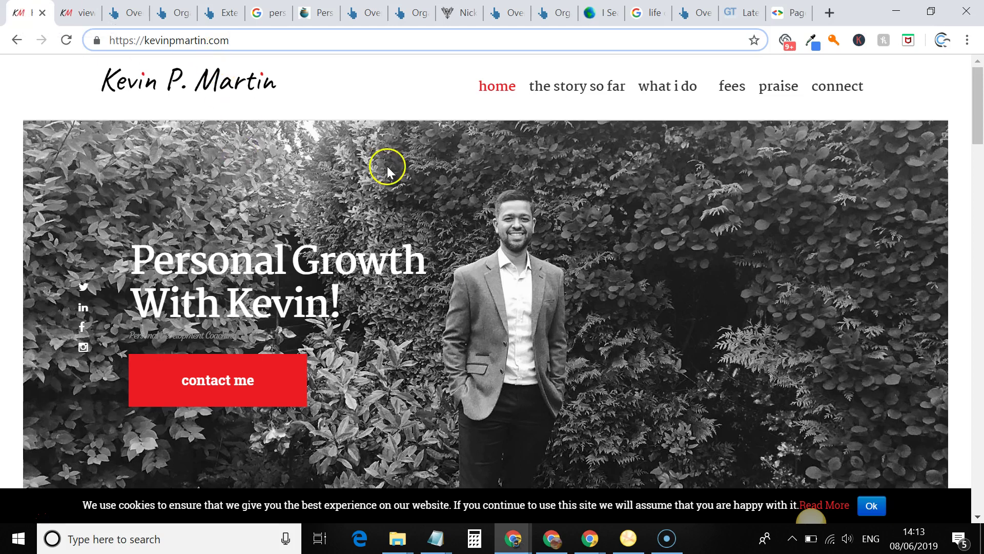
Check the title tag in the homepage's source code and search the code for "<h1"
click(68, 6)
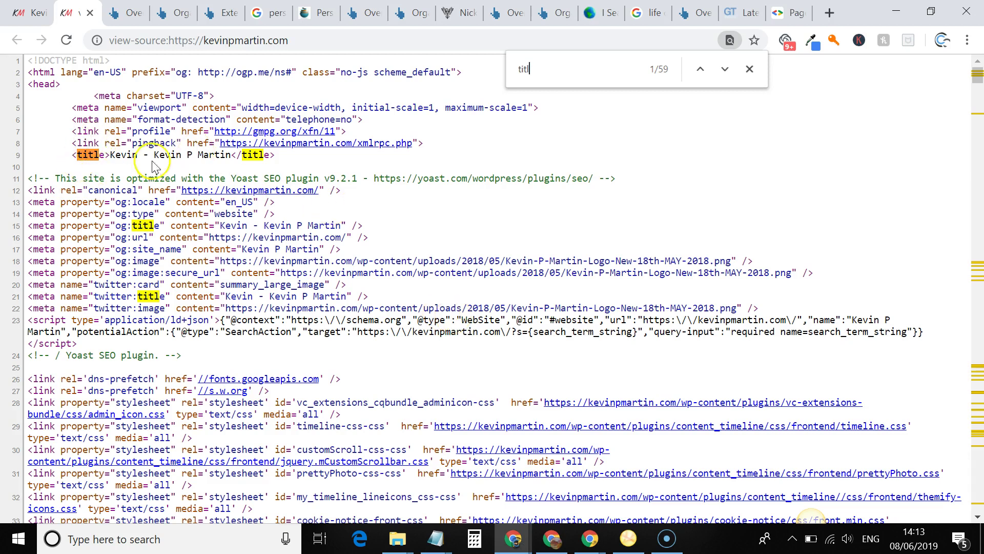
key(BackSpace)
key(BackSpace)
key(BackSpace)
key(BackSpace)
text(<h1)
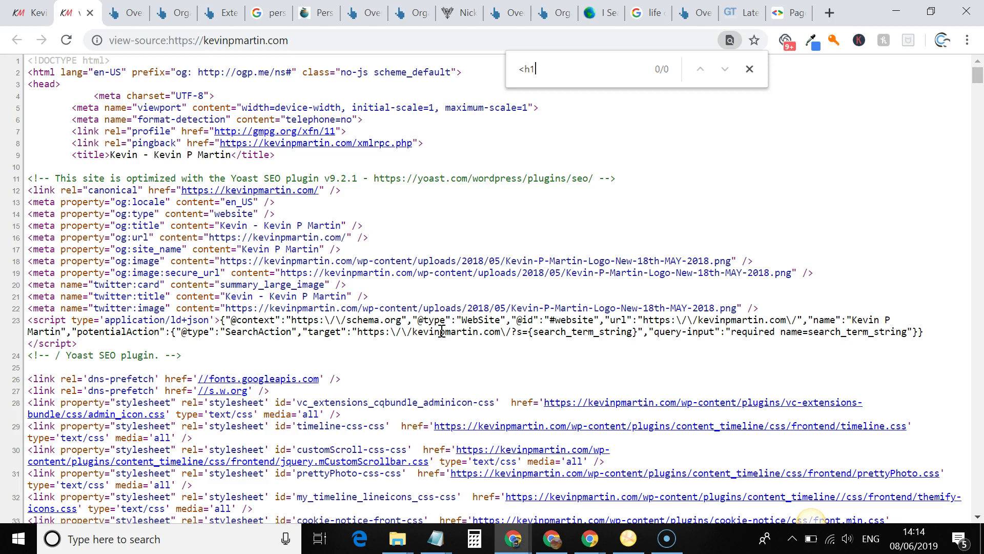
Examine the site's GTmetrix report, including the performance scores, PageSpeed recommendations and the Enable Keep-Alive details
click(30, 13)
click(751, 14)
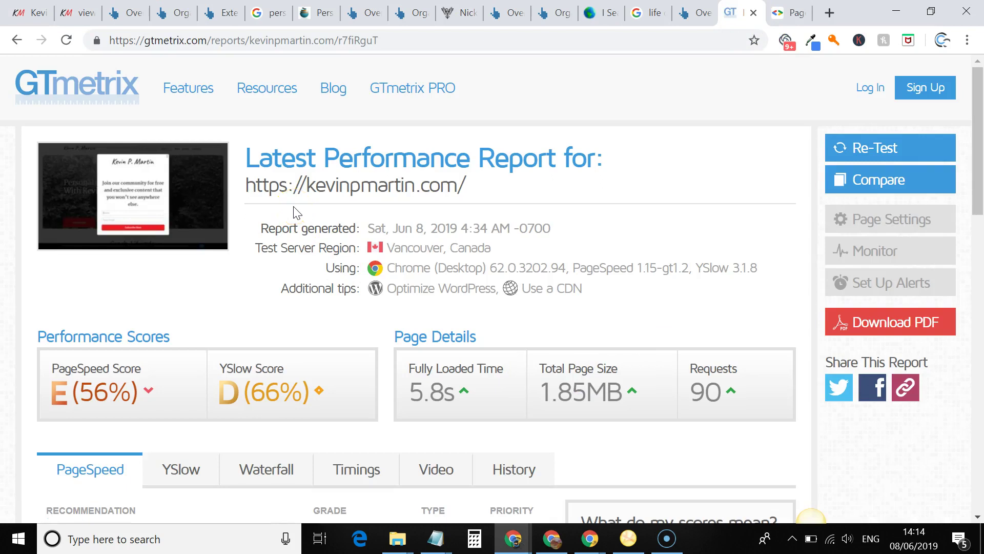
scroll(270, 256, down, 5)
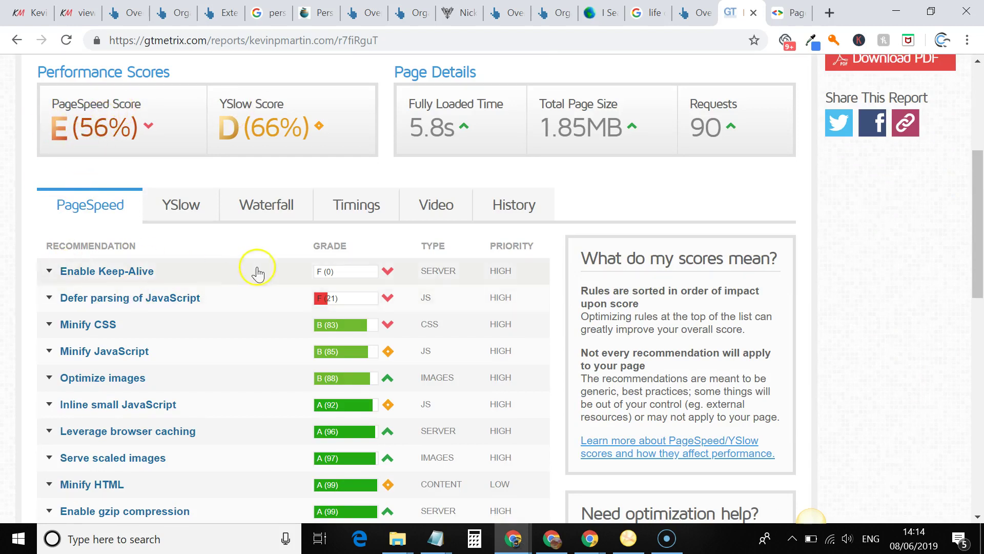
scroll(277, 282, down, 2)
scroll(304, 301, down, 5)
scroll(304, 301, up, 4)
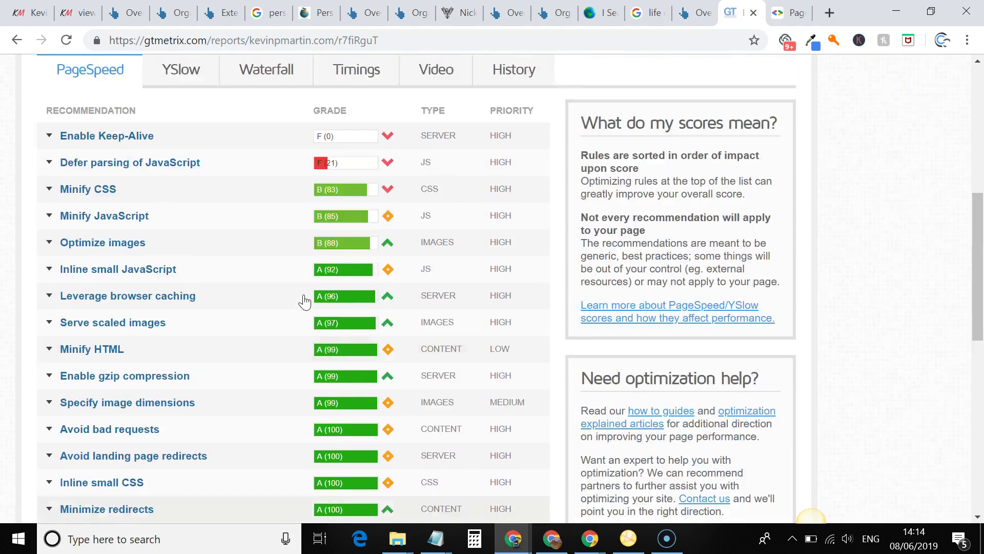
scroll(304, 301, down, 3)
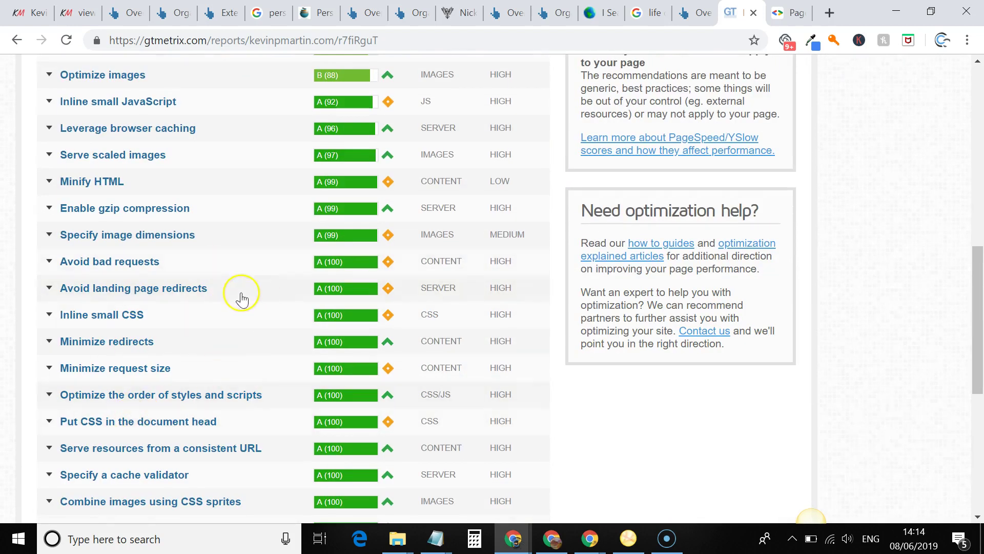
scroll(237, 302, up, 4)
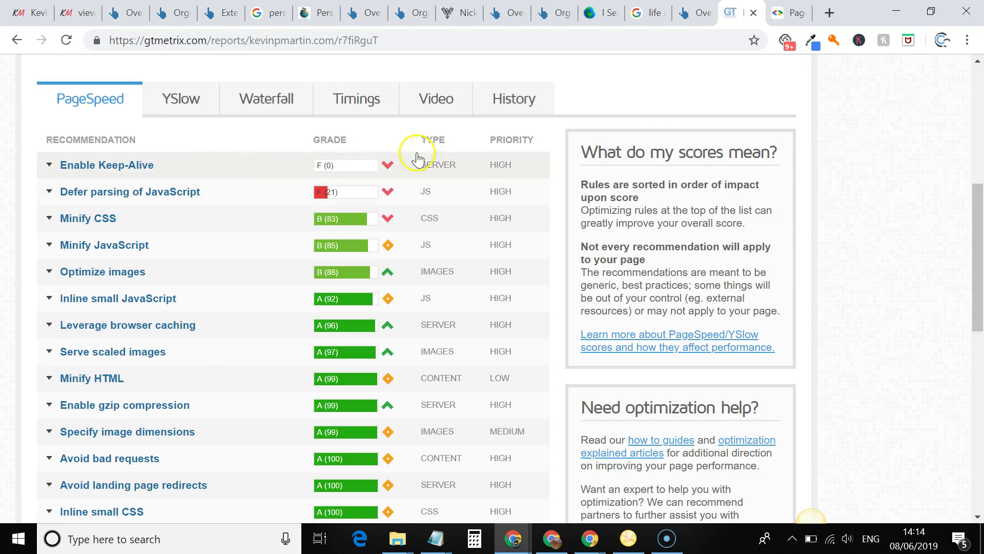
click(388, 169)
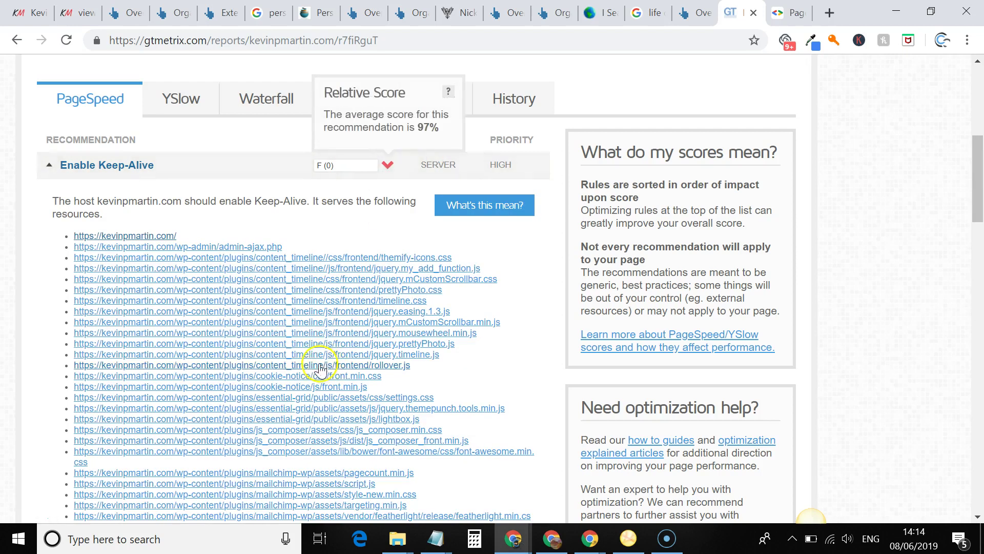
click(396, 165)
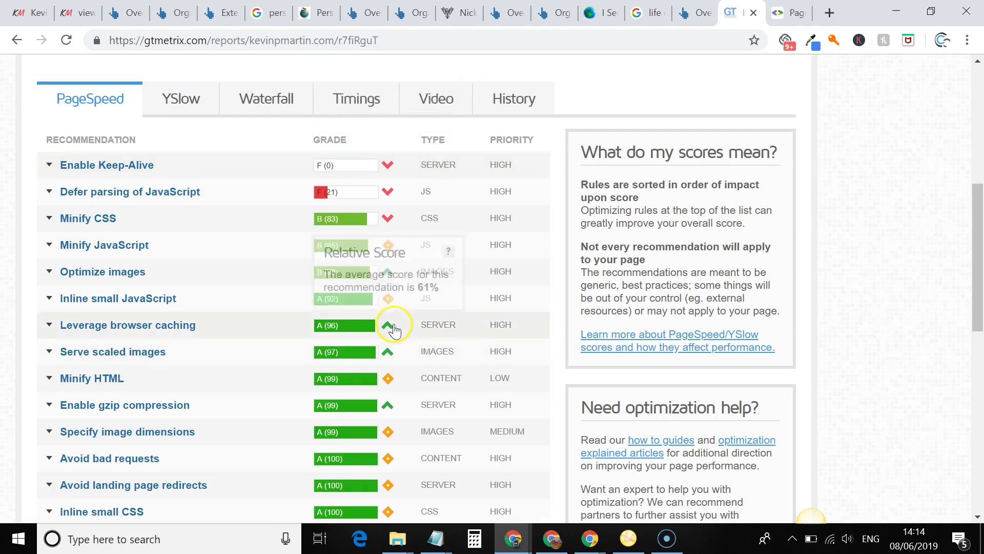
scroll(391, 324, up, 3)
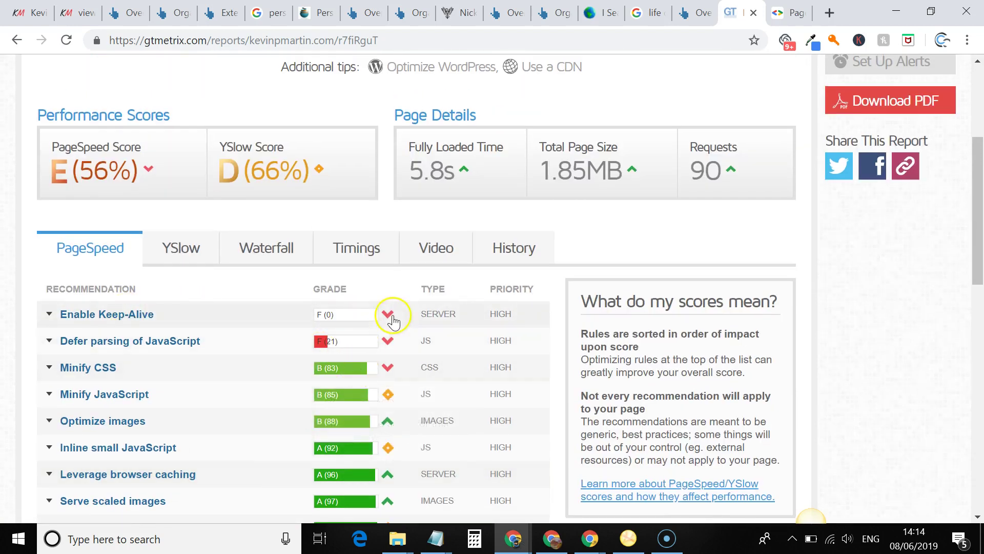
Examine the site's mobile PageSpeed Insights report, covering the score, lab data and optimization opportunities
click(792, 7)
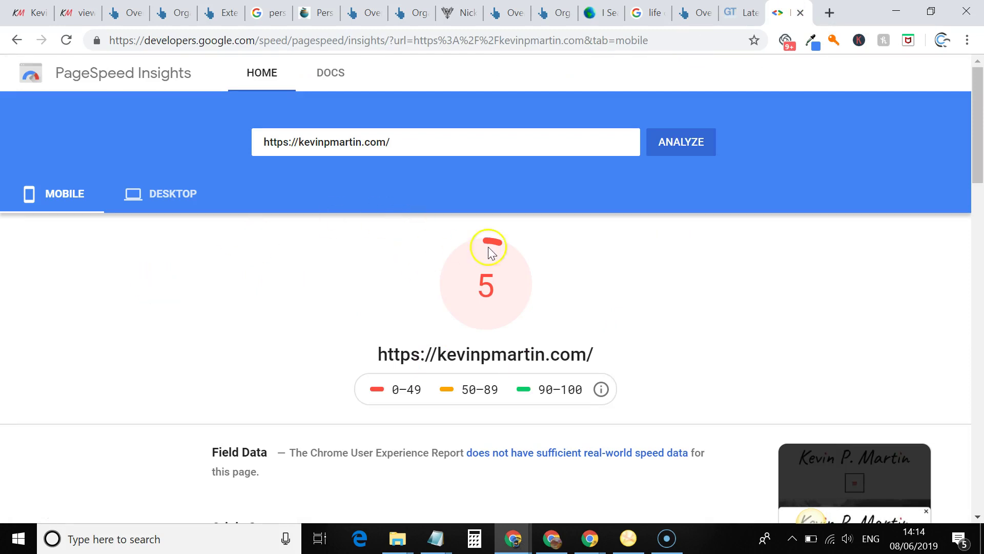
scroll(253, 311, down, 5)
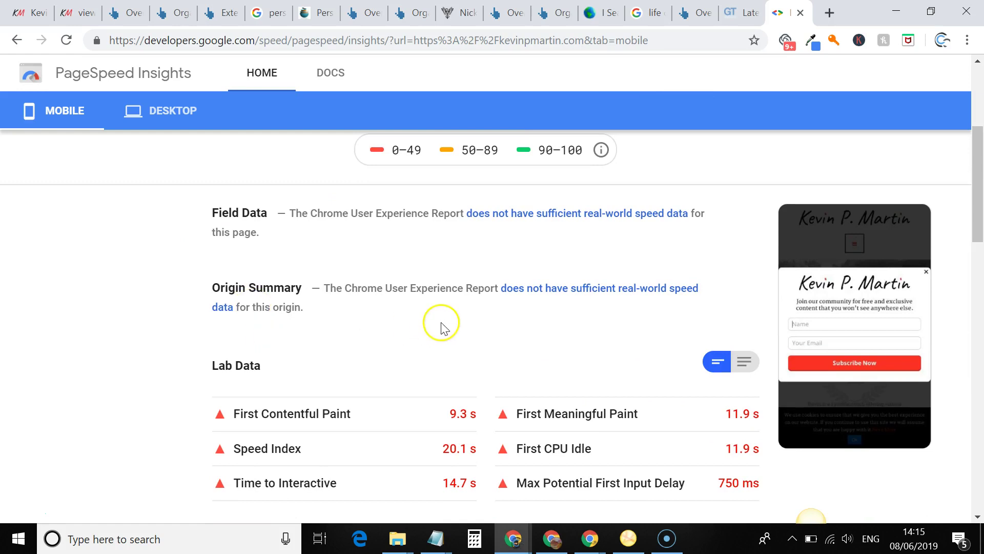
scroll(439, 325, down, 2)
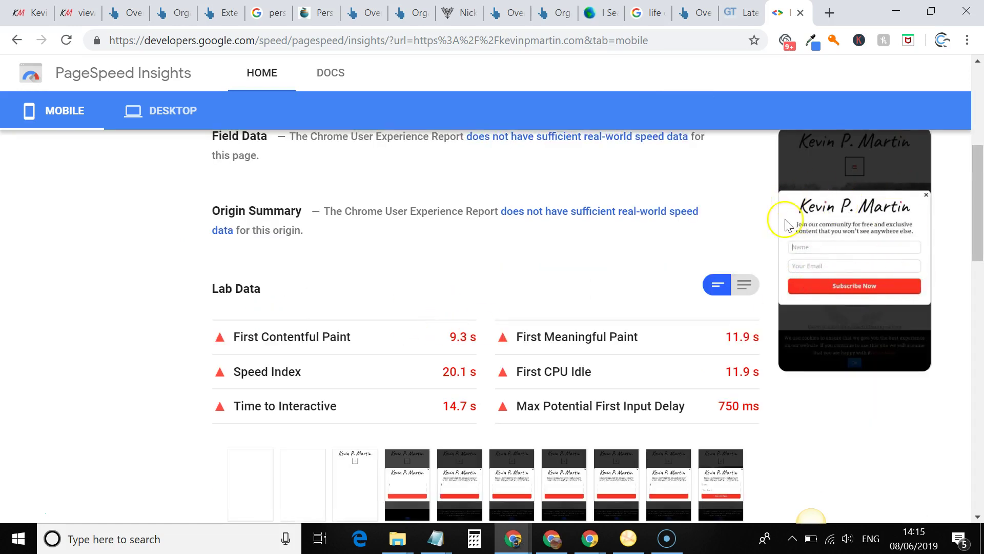
scroll(526, 295, down, 7)
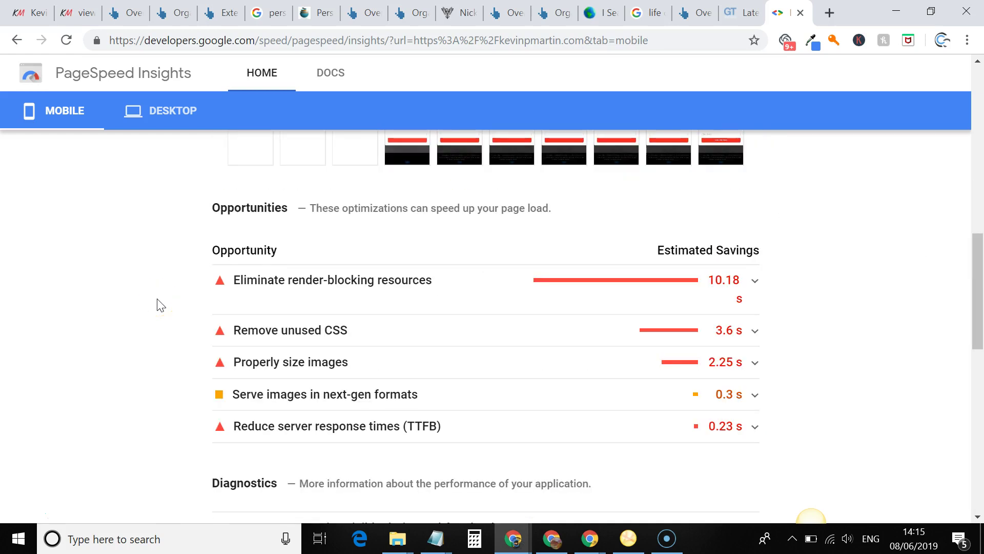
scroll(160, 305, up, 10)
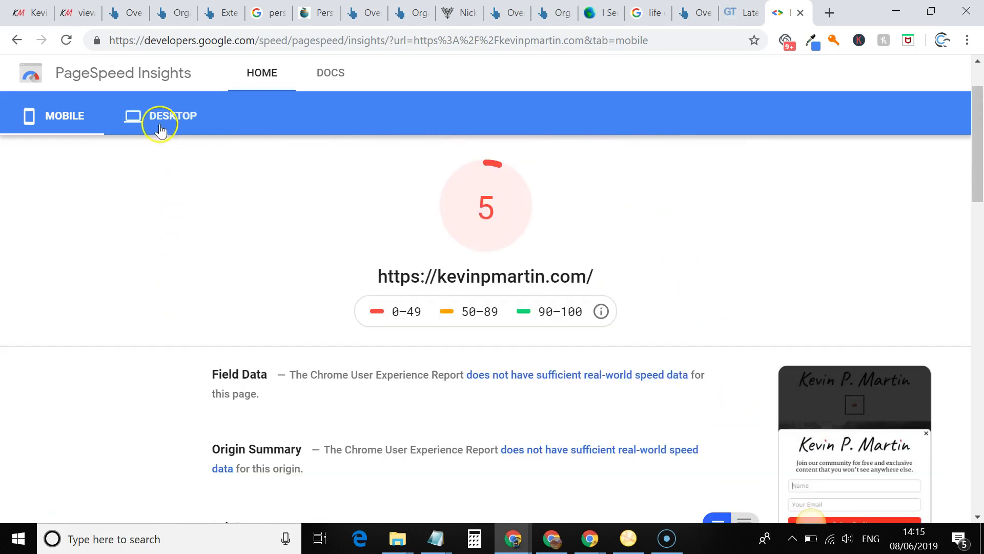
Switch the PageSpeed Insights report to desktop results and examine the score, lab data and page preview
click(160, 127)
scroll(255, 279, down, 2)
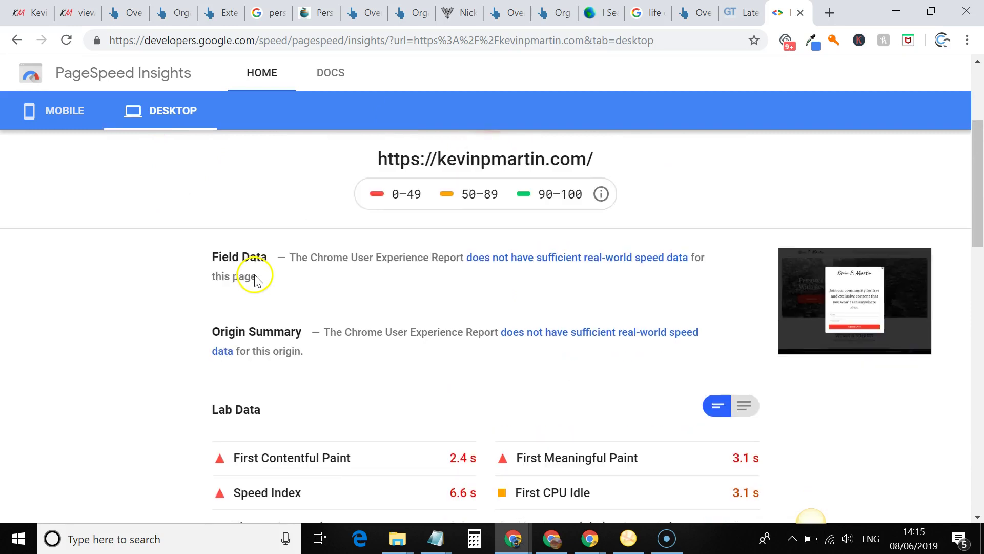
scroll(301, 321, down, 2)
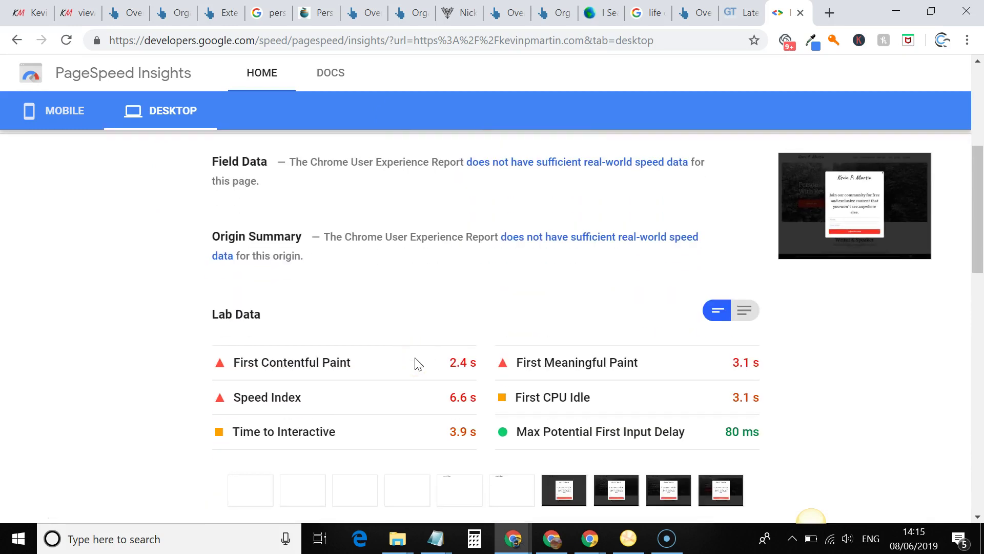
scroll(418, 365, up, 6)
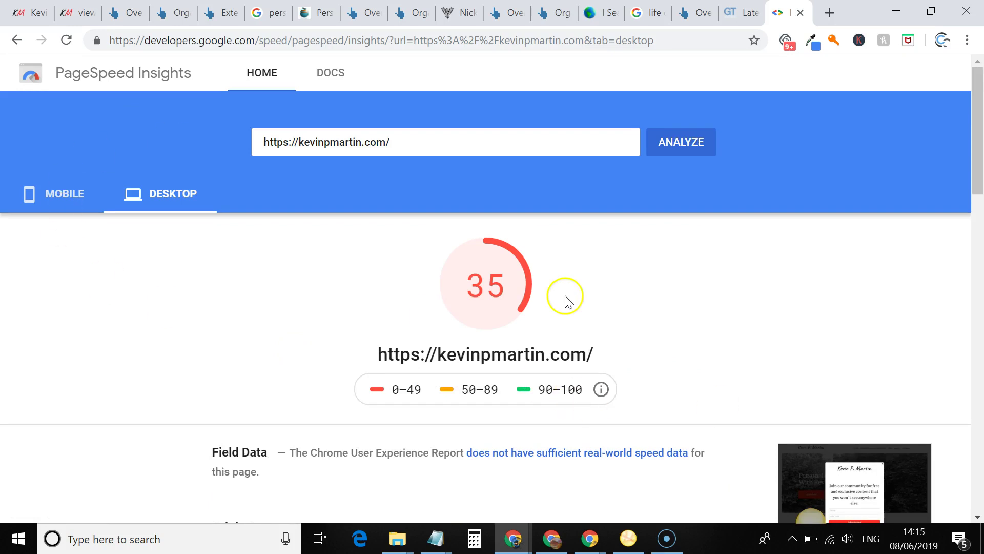
scroll(567, 292, down, 3)
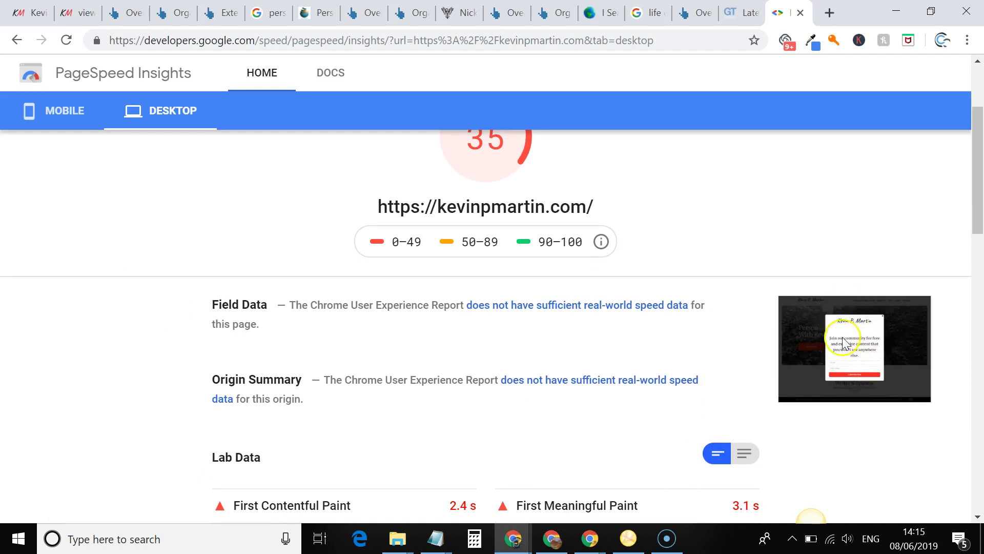
scroll(214, 156, up, 3)
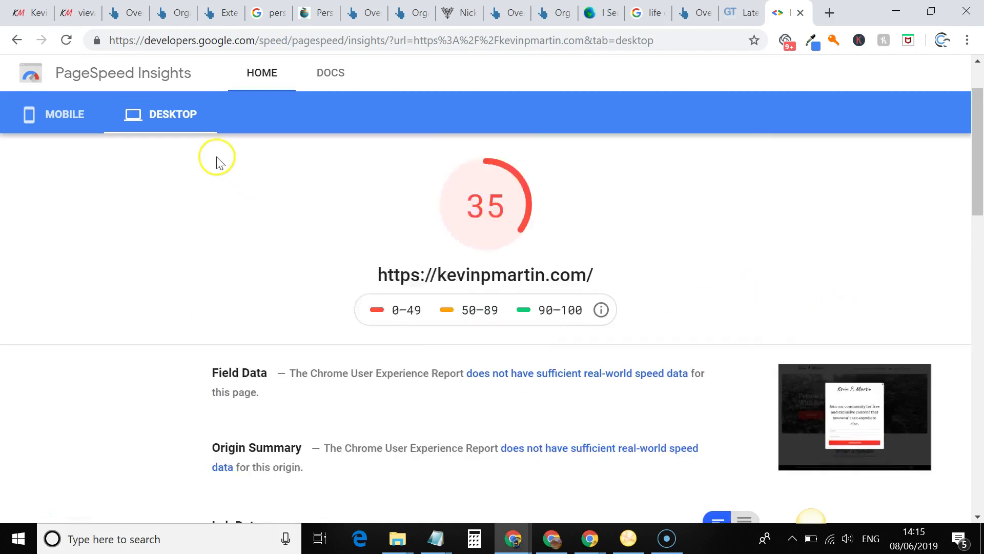
Revisit the coaching site's homepage and open its Ahrefs Site Explorer overview
click(19, 7)
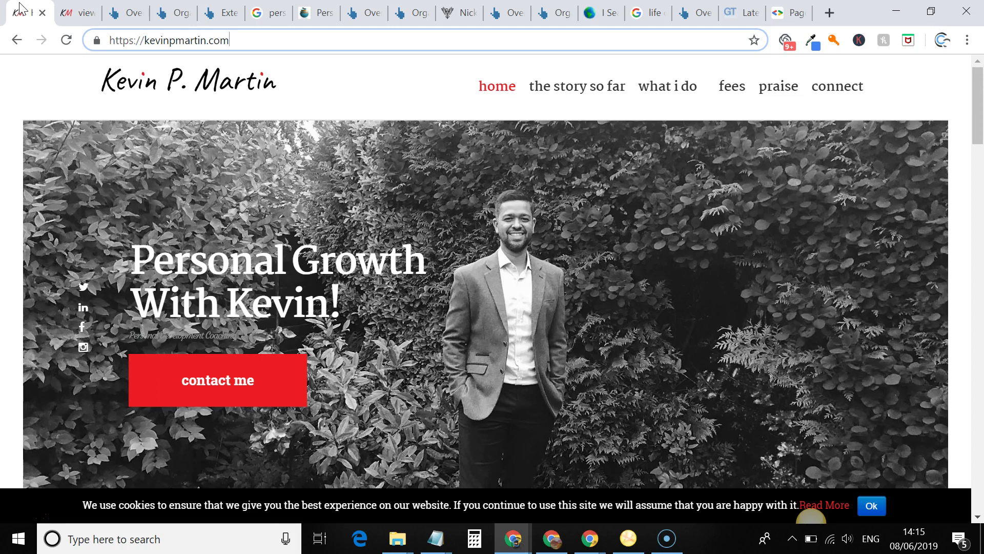
click(126, 8)
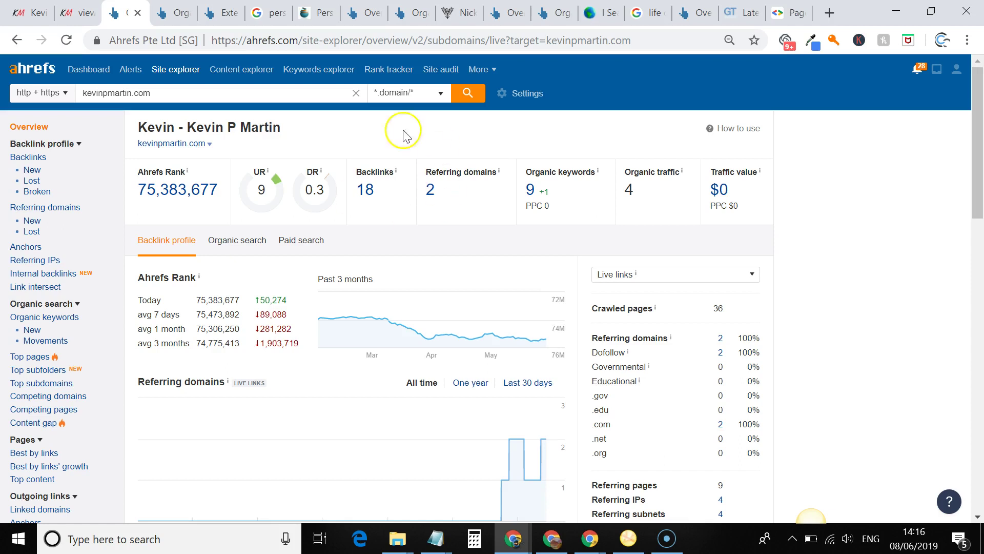
Examine the coaching site's Ahrefs backlinks report and return to its Site Explorer overview
click(221, 13)
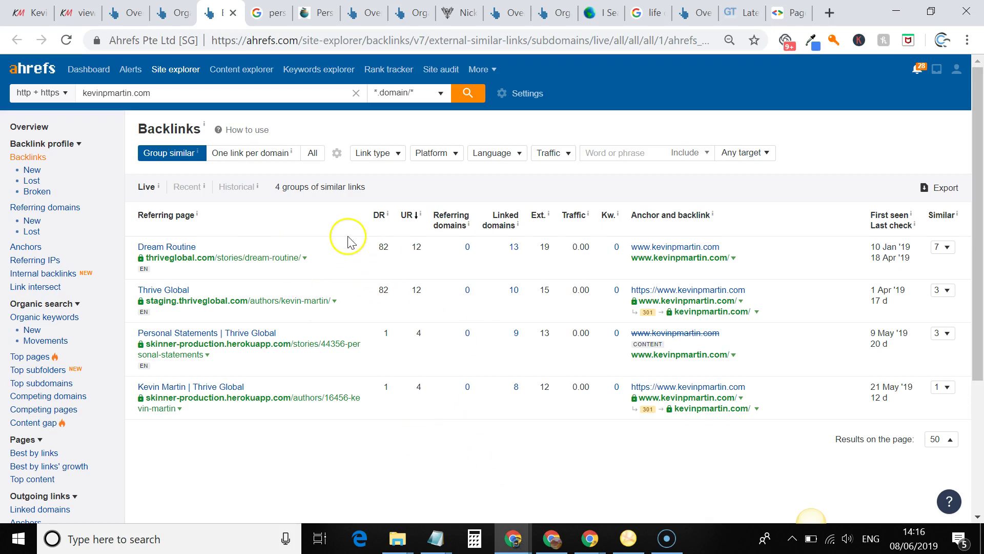
click(32, 127)
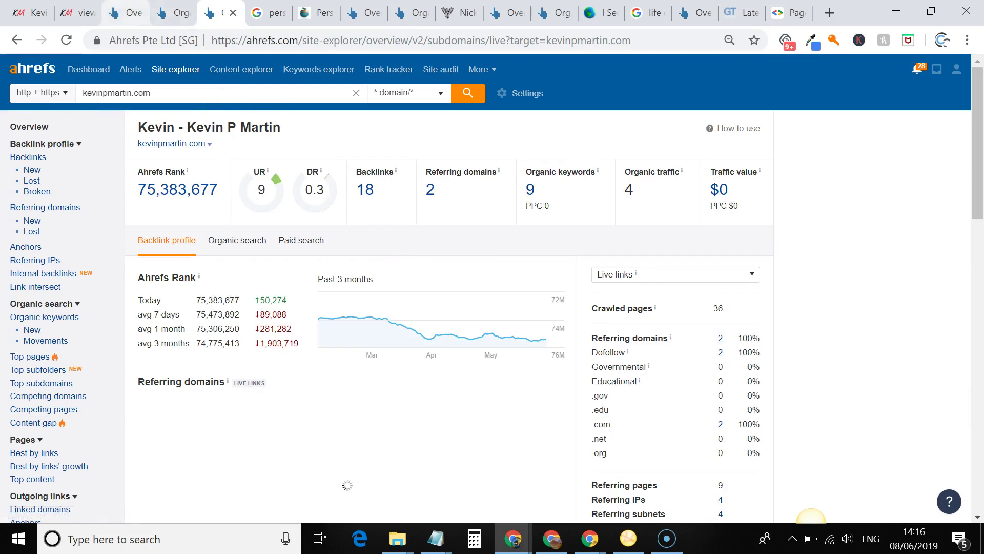
click(126, 12)
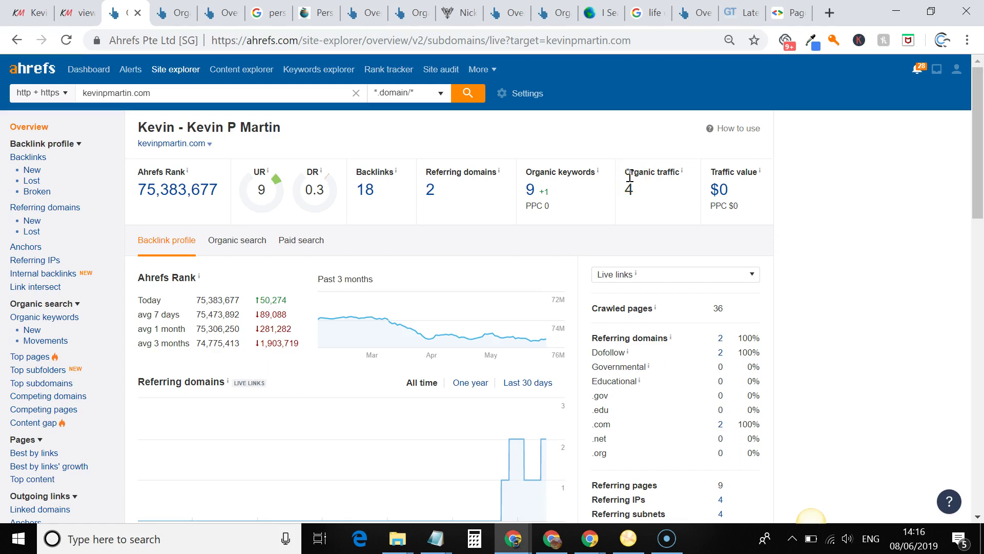
Examine the overview's referring pages, backlink types, URL rating distribution, and charts of new and lost referring domains and backlinks
scroll(630, 178, down, 7)
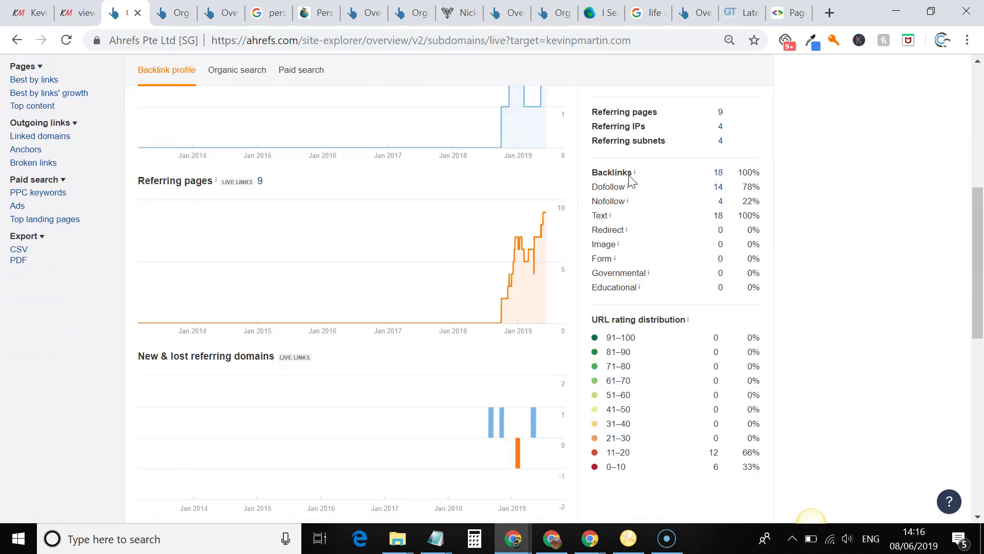
scroll(842, 322, down, 4)
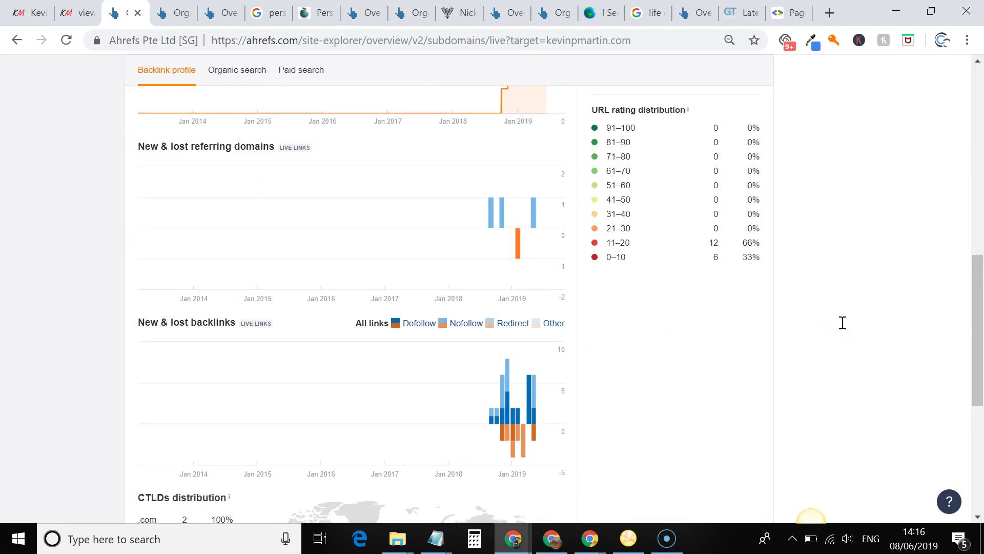
scroll(842, 323, down, 4)
scroll(843, 329, up, 15)
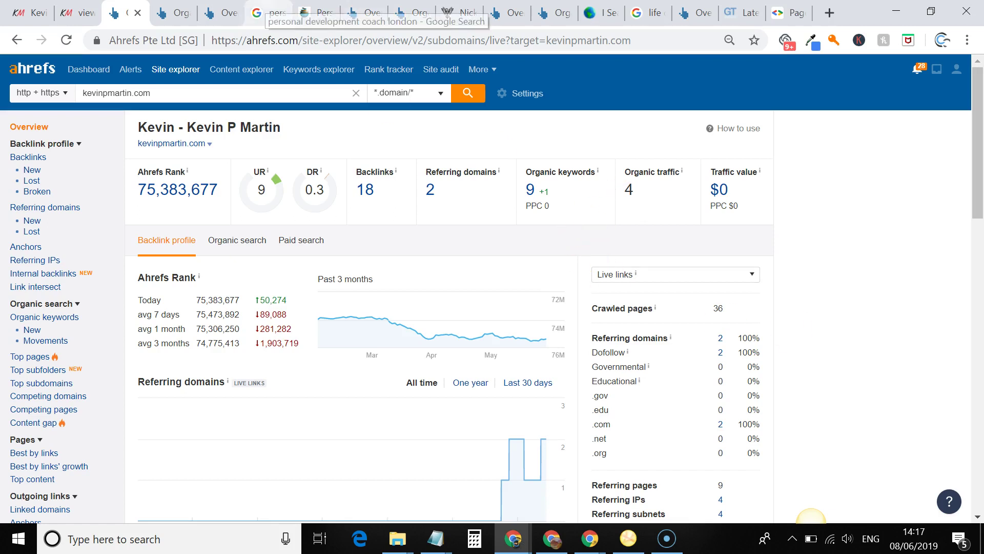
Open the Google results for "personal development coach london" and examine the ads, organic listings and related keywords
click(269, 13)
scroll(81, 193, up, 10)
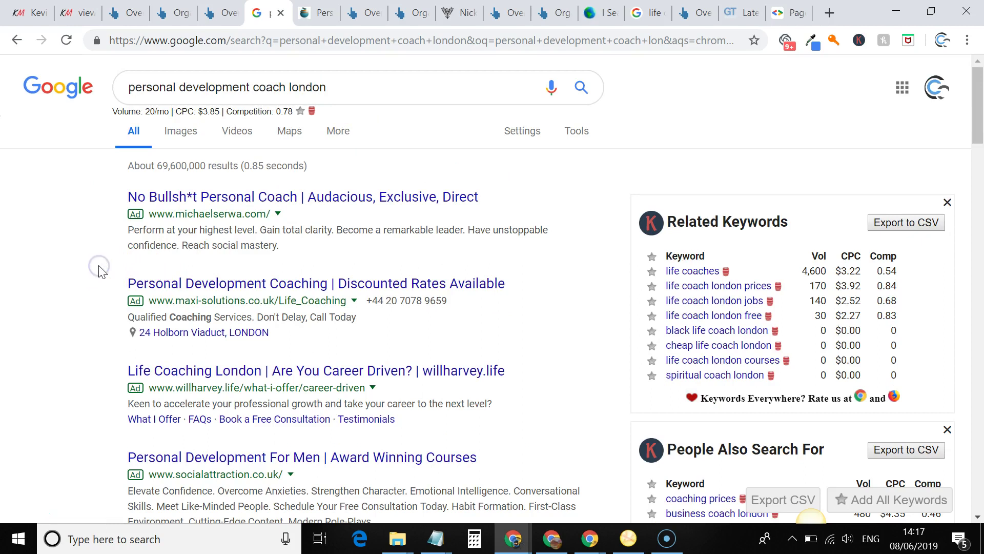
scroll(101, 270, down, 5)
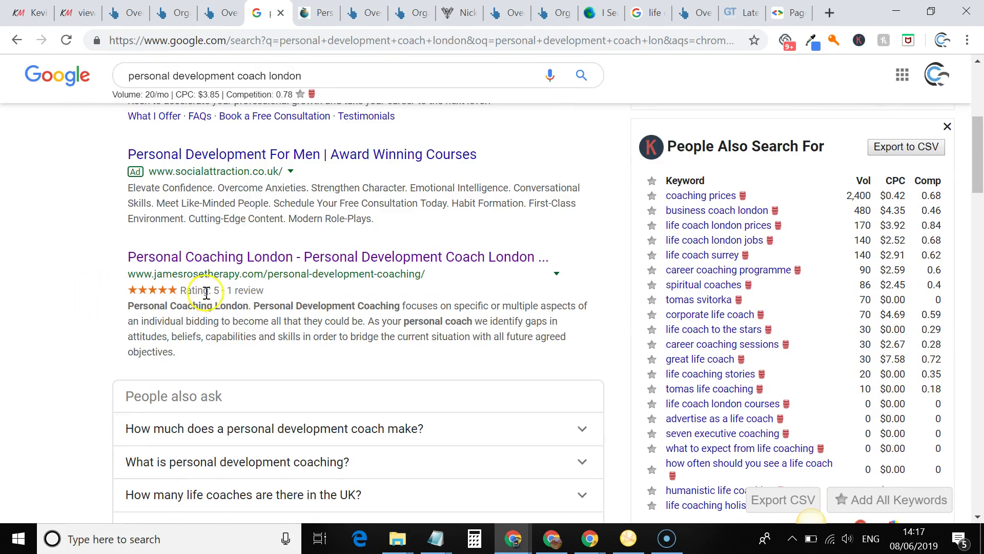
scroll(79, 330, down, 1)
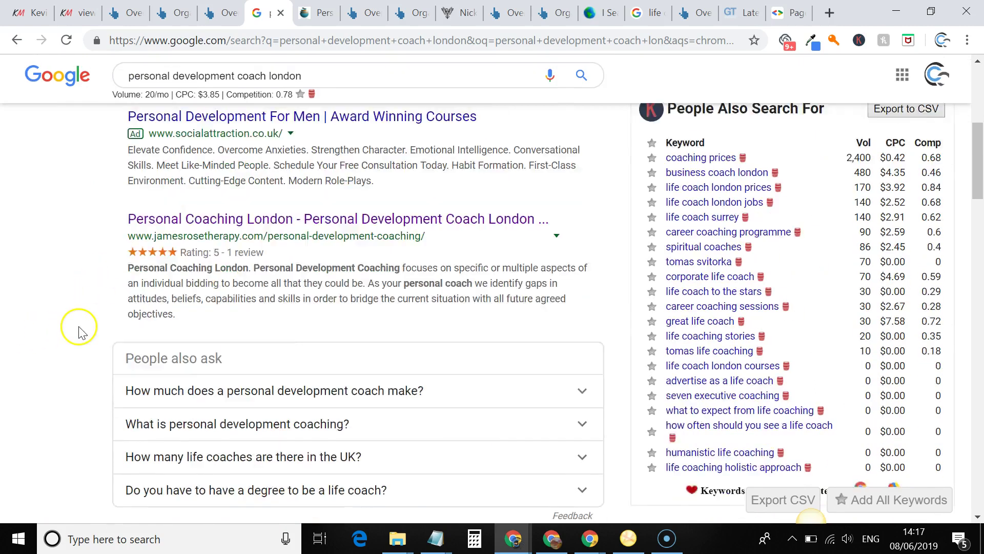
scroll(79, 330, down, 2)
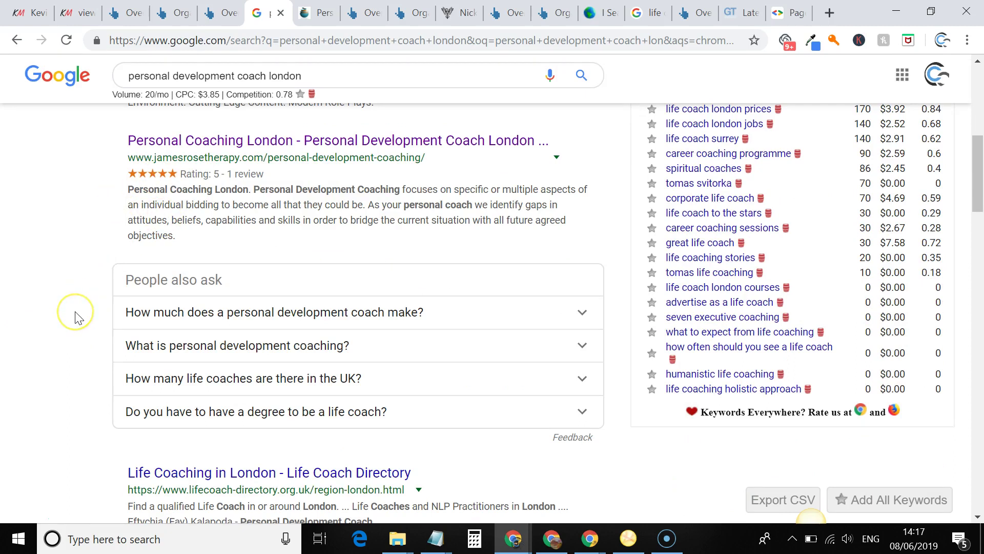
scroll(76, 318, down, 4)
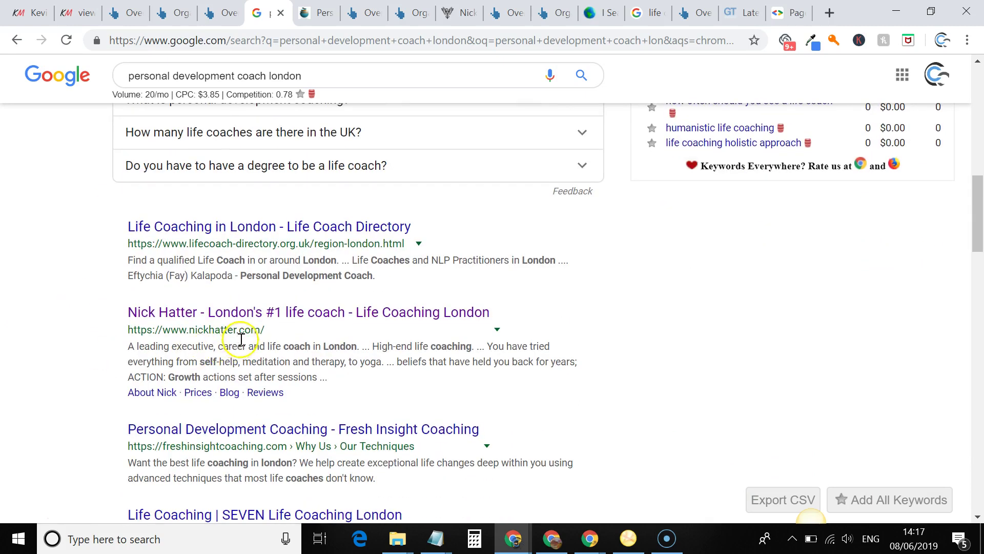
scroll(61, 364, down, 6)
Examine the London map listings in the Google results, including each business's category and reviews
scroll(60, 366, down, 8)
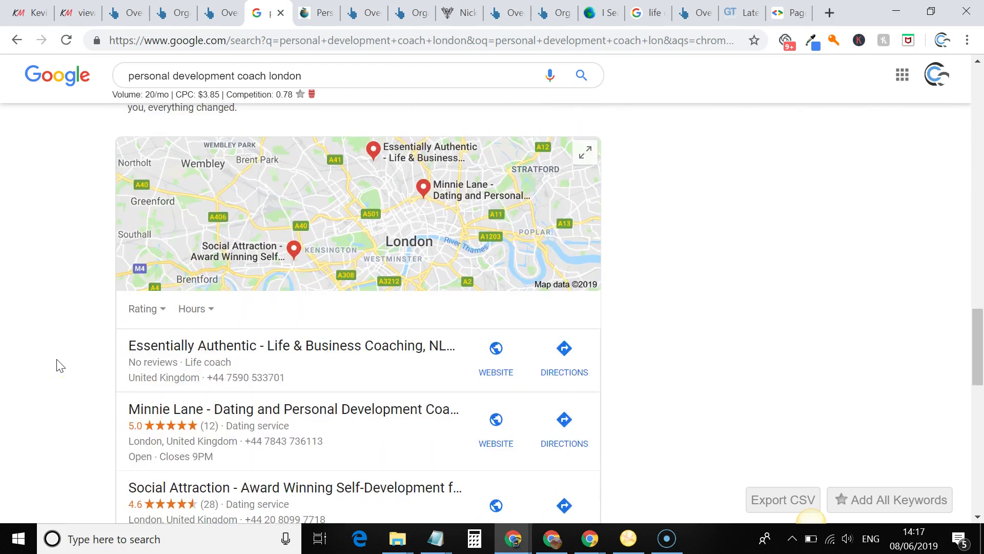
scroll(61, 365, down, 3)
scroll(60, 366, down, 6)
scroll(61, 366, up, 20)
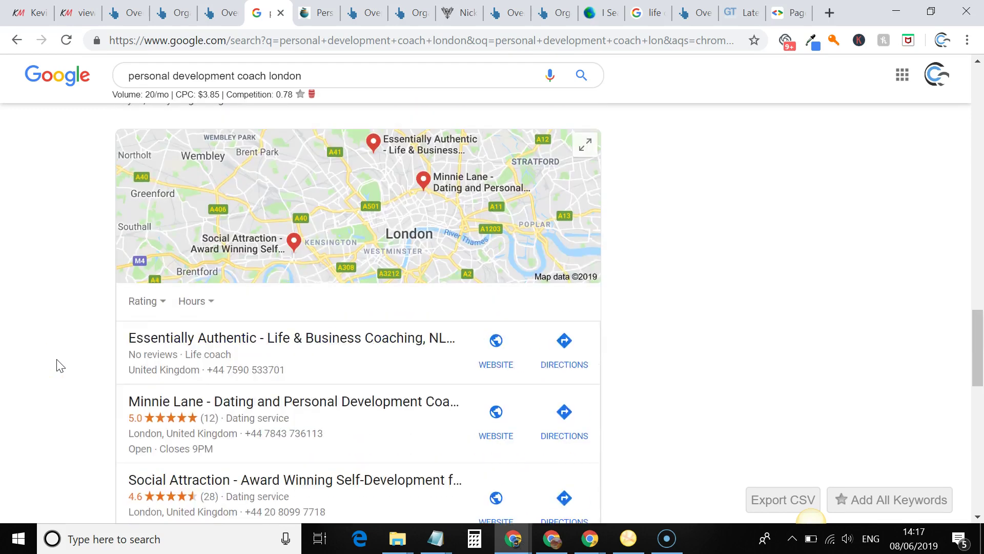
scroll(60, 366, down, 20)
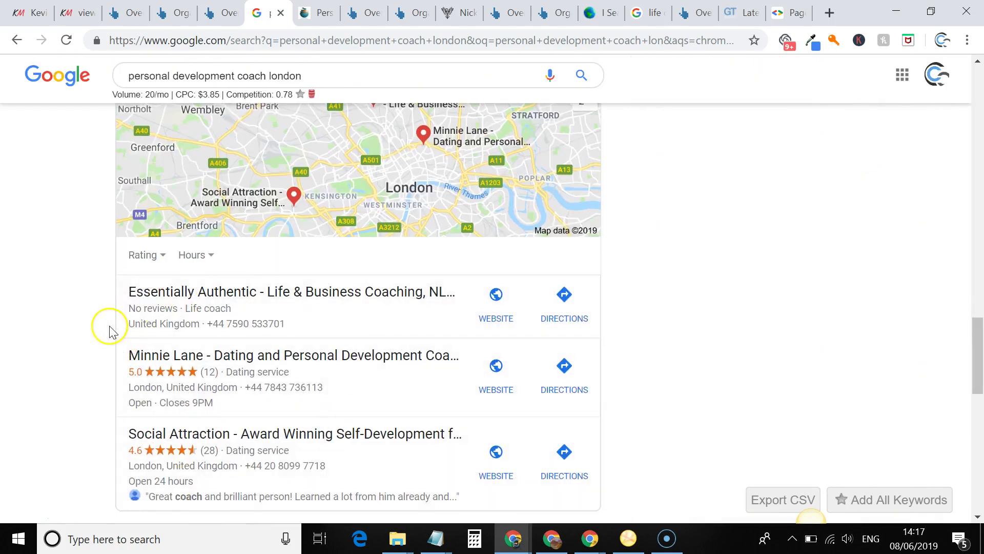
scroll(110, 331, down, 2)
scroll(40, 213, up, 3)
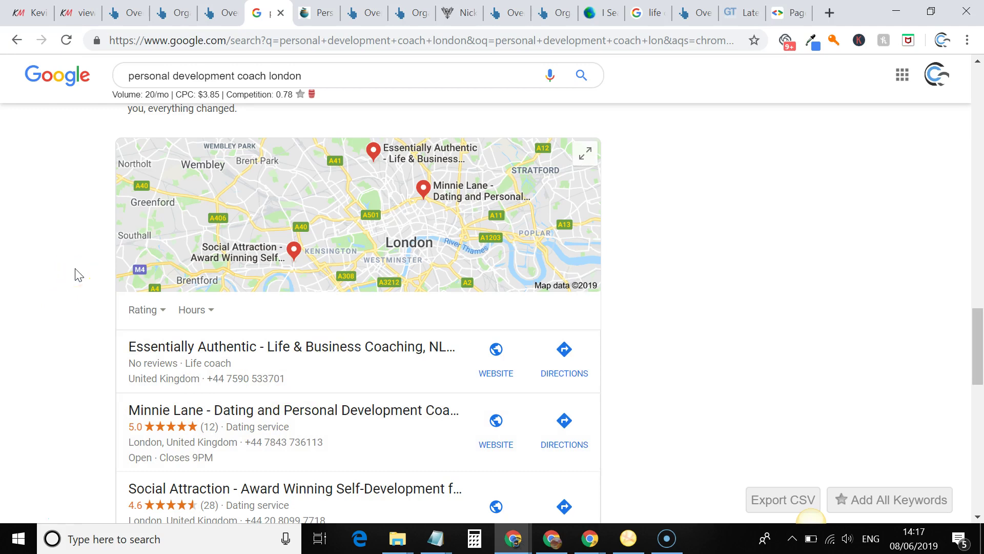
scroll(76, 275, up, 15)
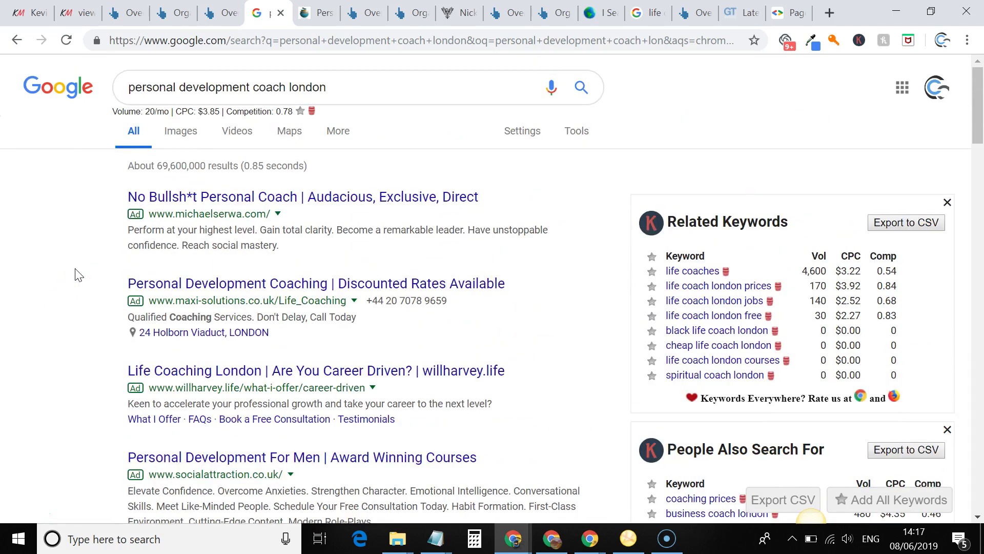
Open the first organic competitor's personal development coaching page and examine its headings, body content, list of benefits and footer
click(315, 13)
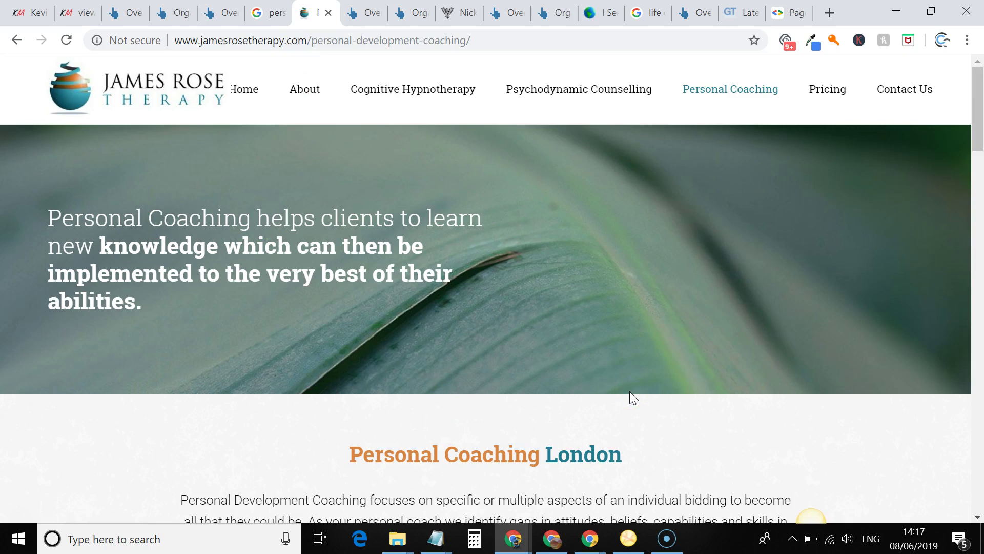
scroll(630, 391, down, 2)
scroll(560, 451, down, 6)
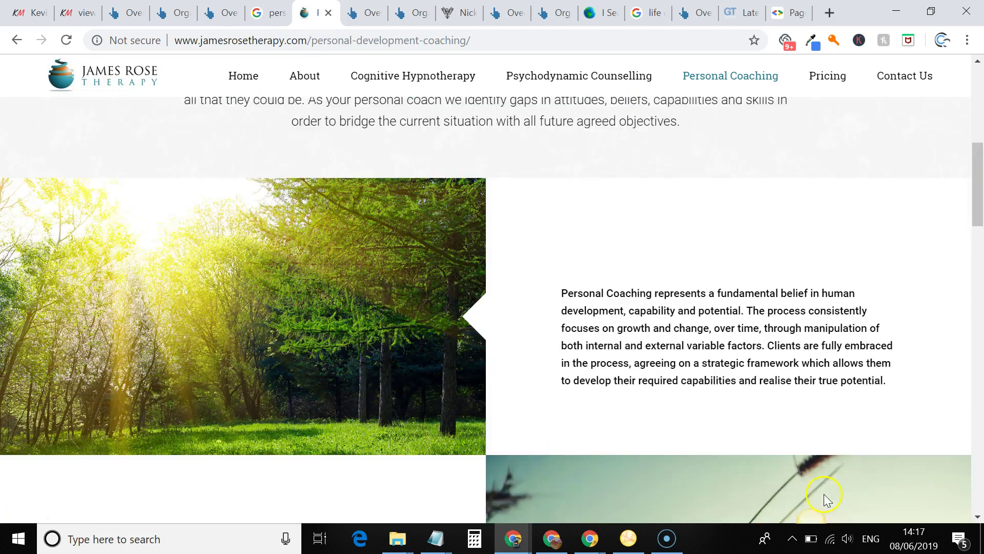
scroll(593, 297, down, 1)
scroll(400, 390, down, 5)
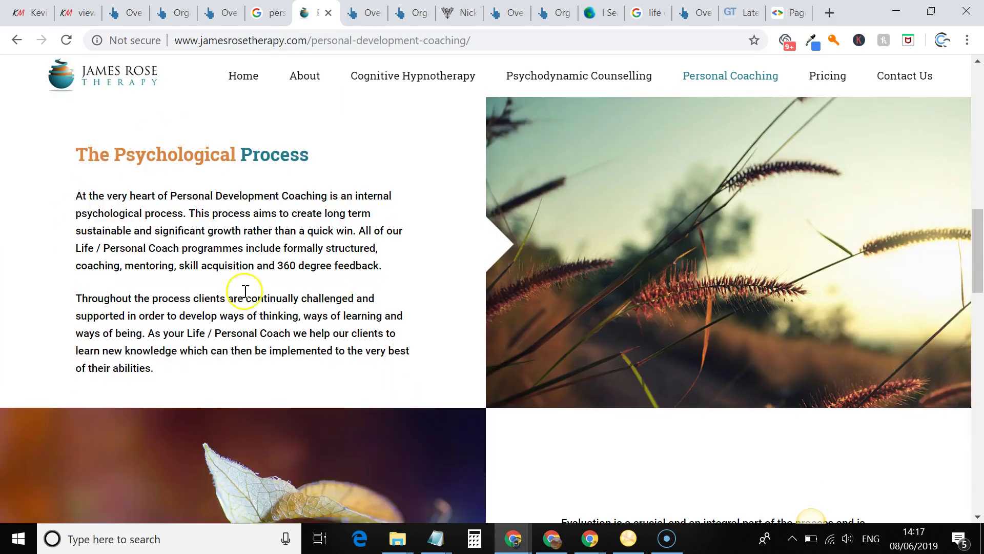
scroll(377, 330, down, 12)
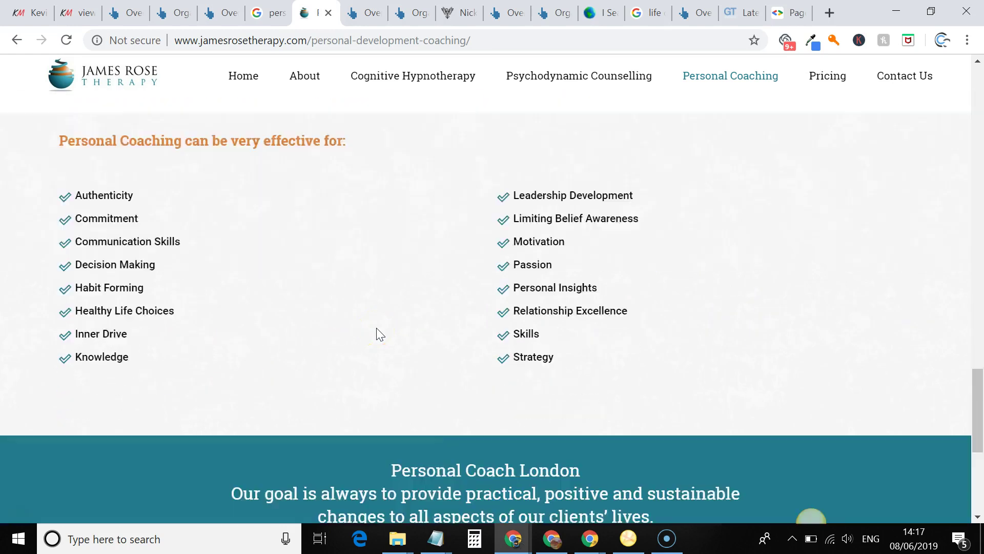
scroll(378, 334, down, 6)
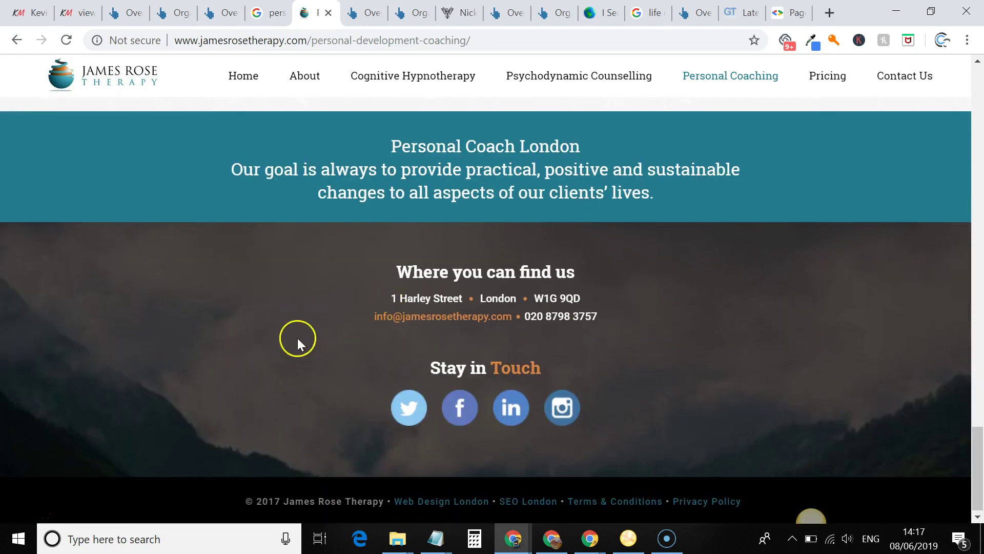
scroll(308, 328, up, 20)
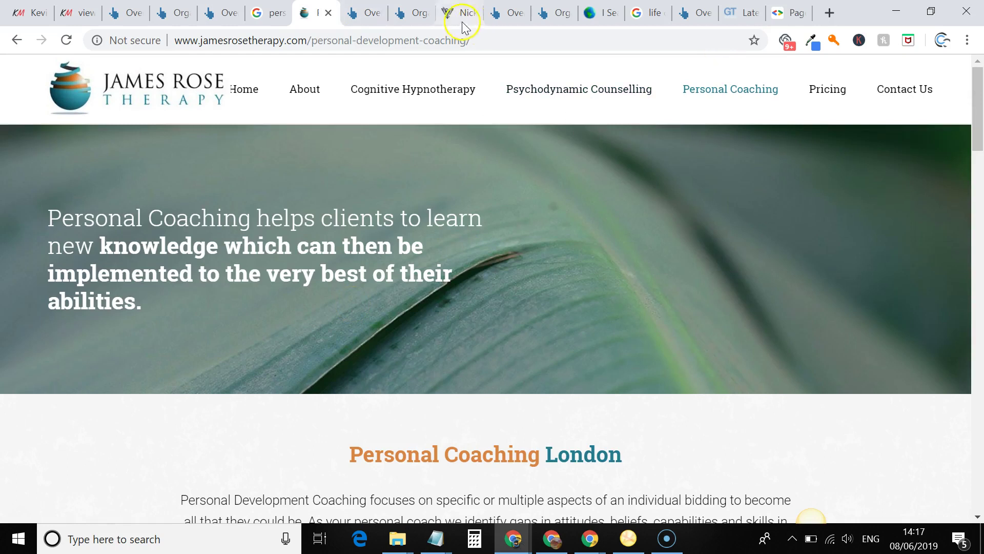
Open the competing London life coach's homepage and examine its press mentions and expert testimonials
click(459, 14)
scroll(436, 311, down, 6)
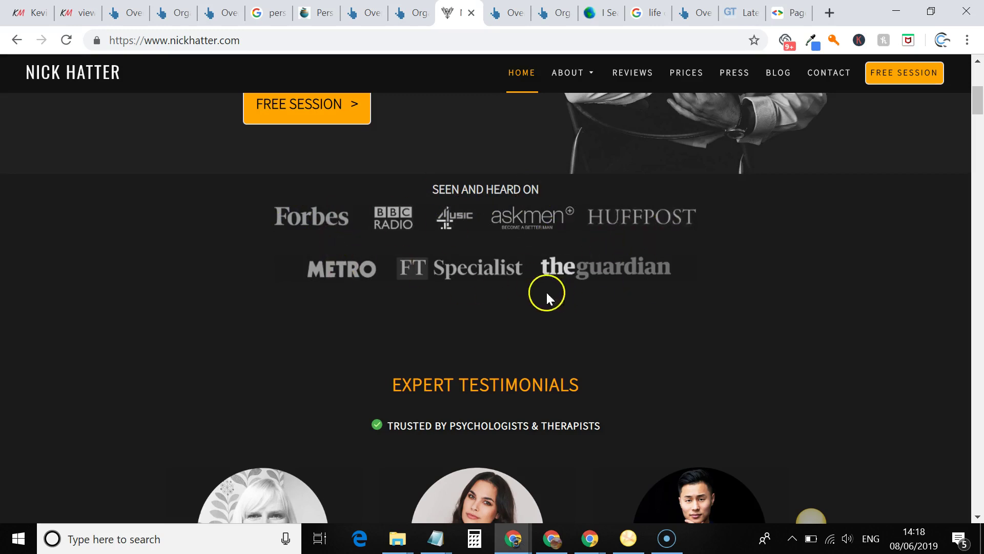
click(343, 264)
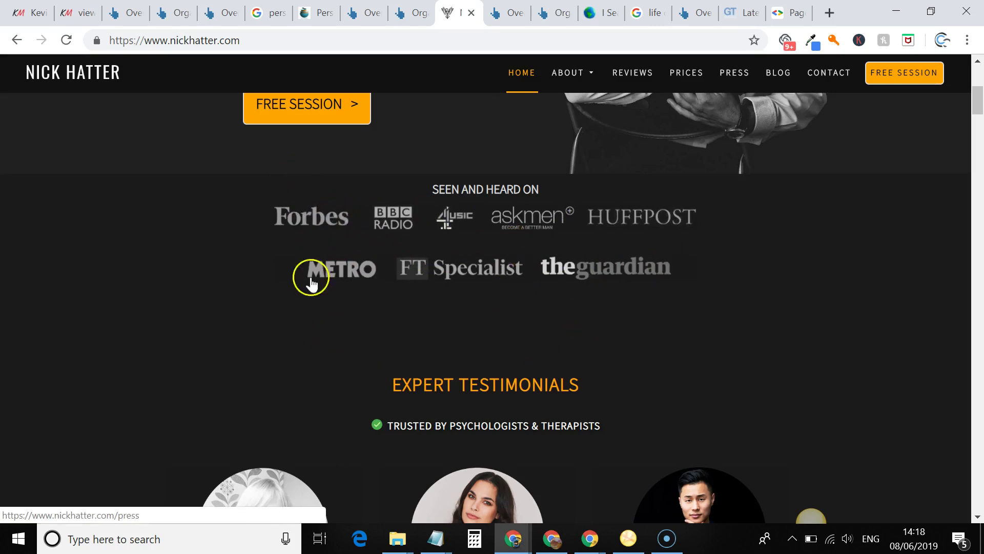
scroll(257, 274, down, 1)
scroll(87, 289, down, 3)
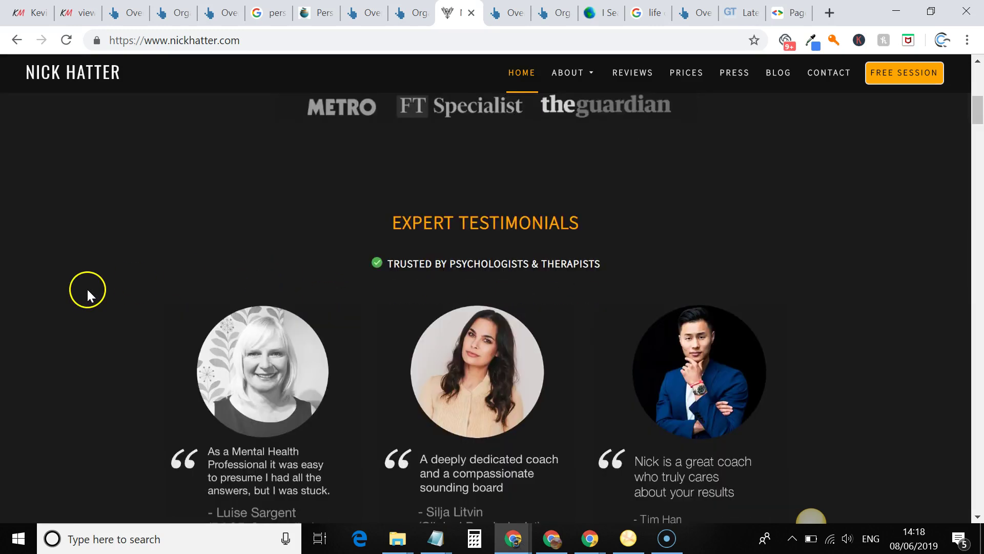
scroll(102, 308, down, 3)
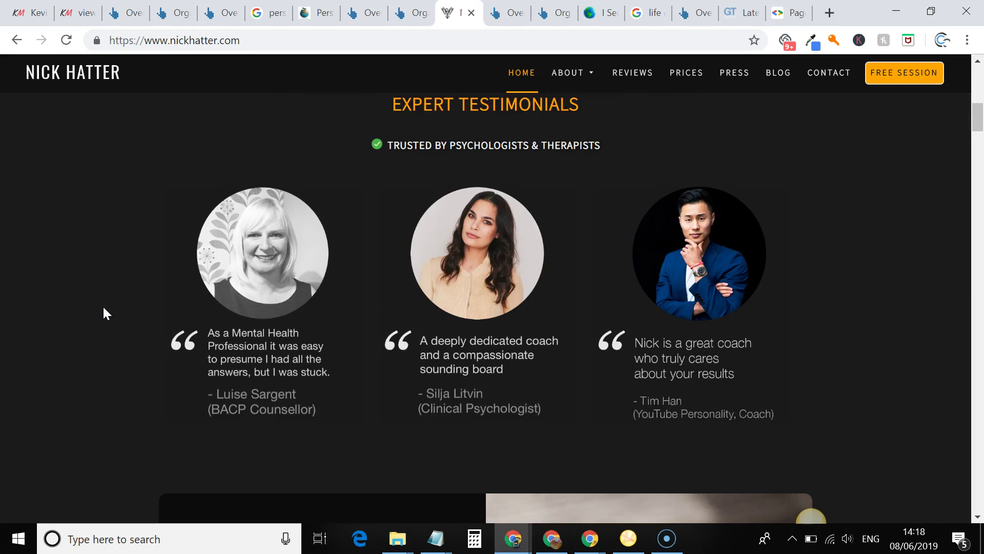
Examine the rest of the life coach's homepage, covering the coaching copy, free session offer, service links, newsletter sign-up and accreditations
scroll(104, 308, down, 9)
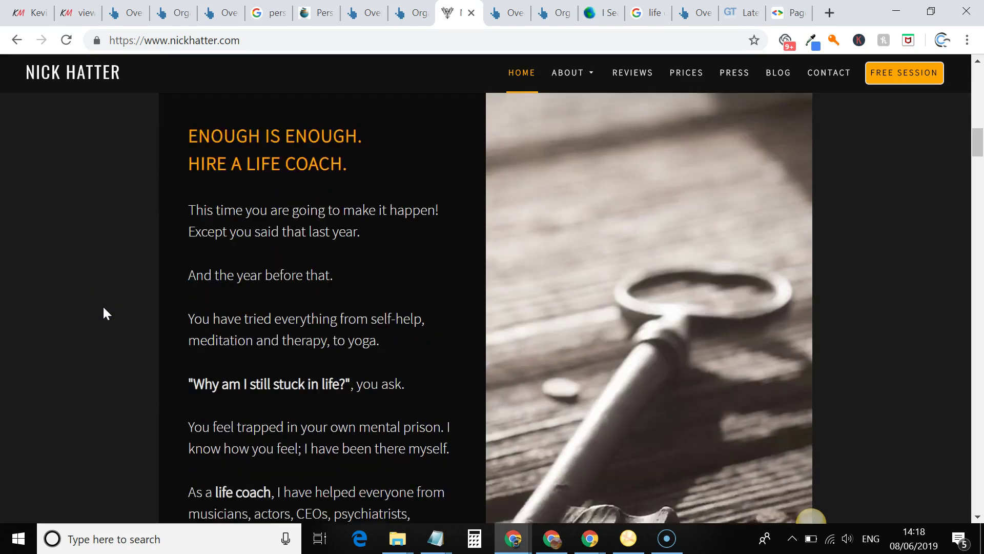
scroll(104, 309, down, 19)
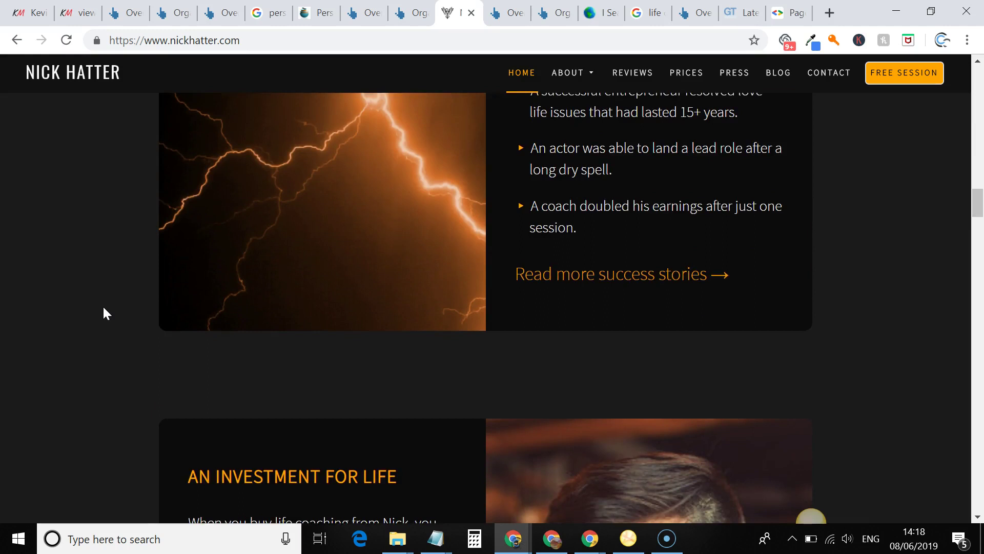
scroll(104, 308, down, 20)
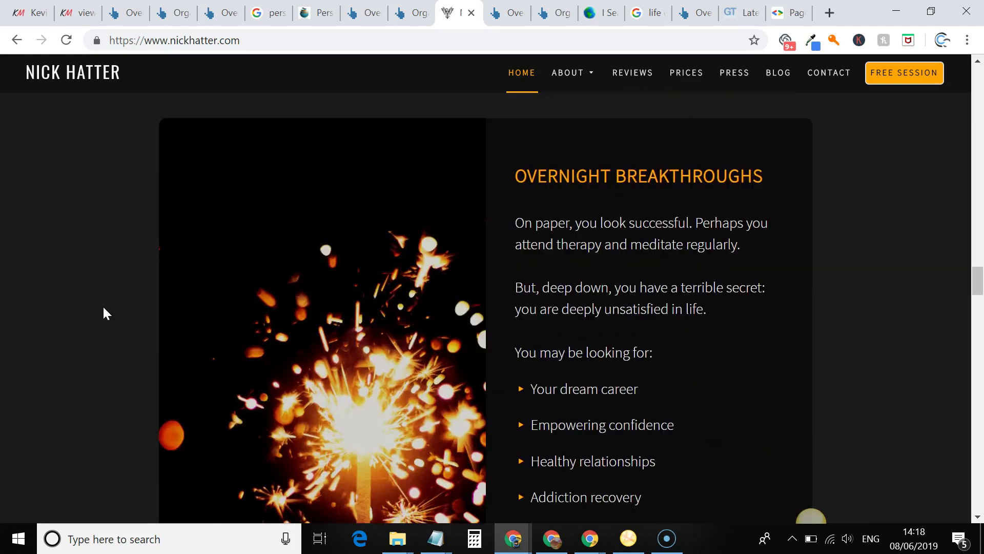
scroll(104, 313, down, 20)
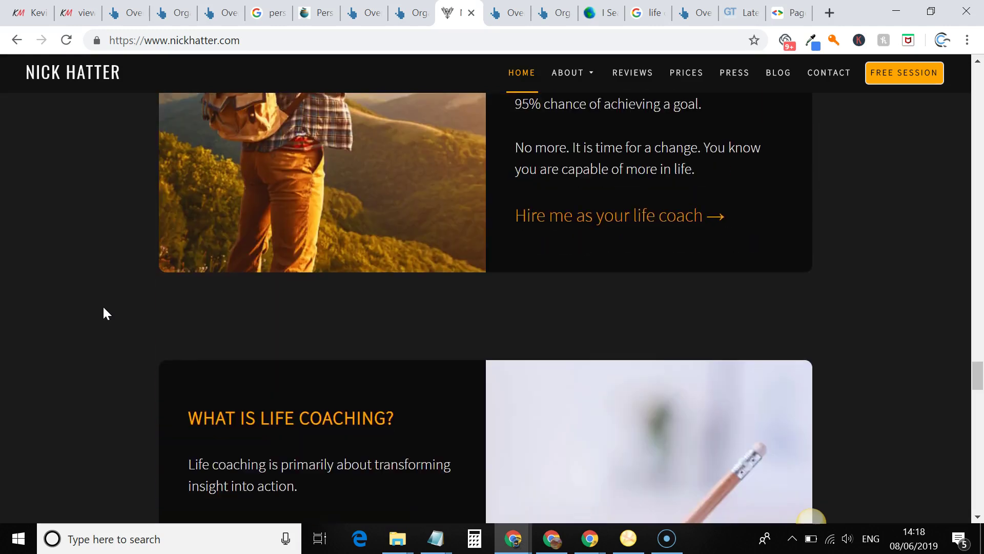
scroll(104, 314, down, 20)
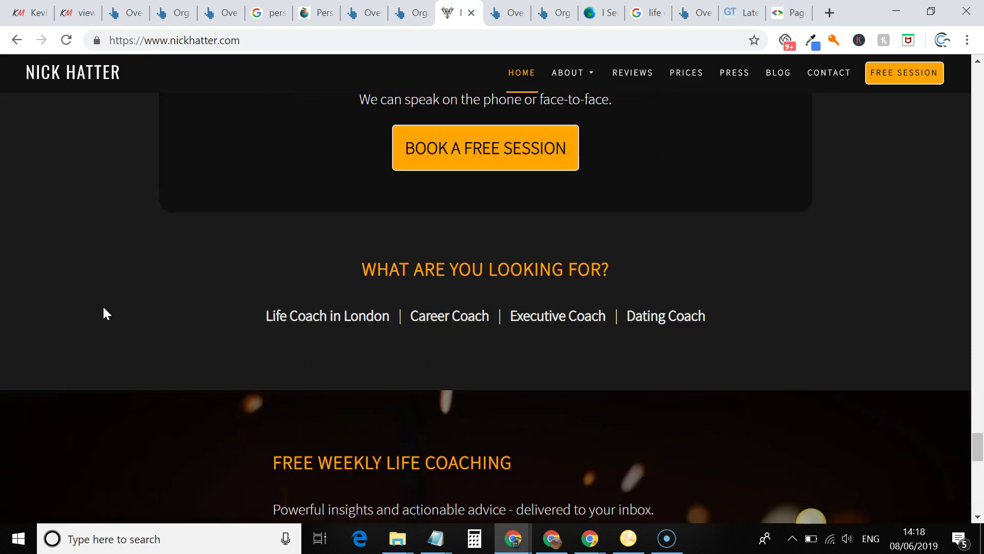
scroll(104, 310, up, 3)
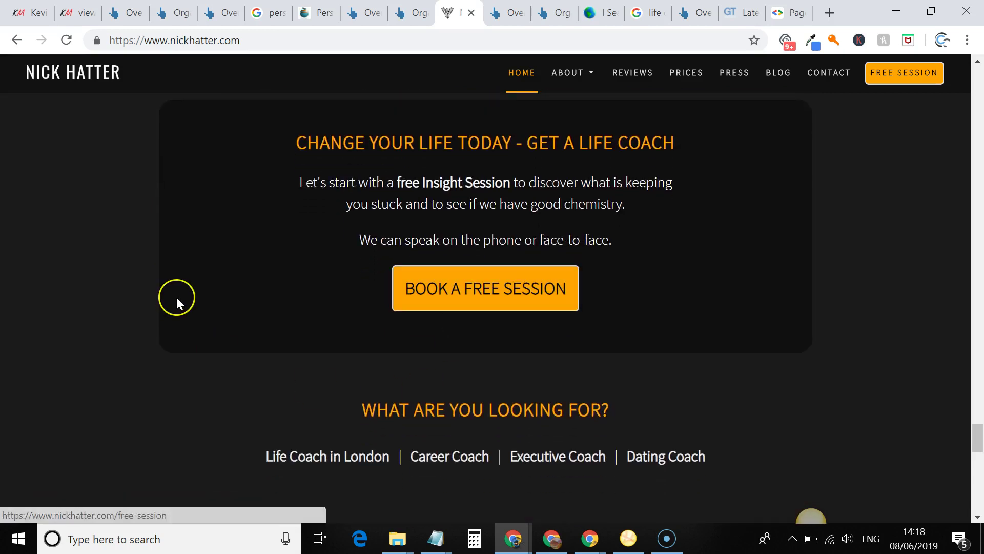
scroll(176, 297, down, 9)
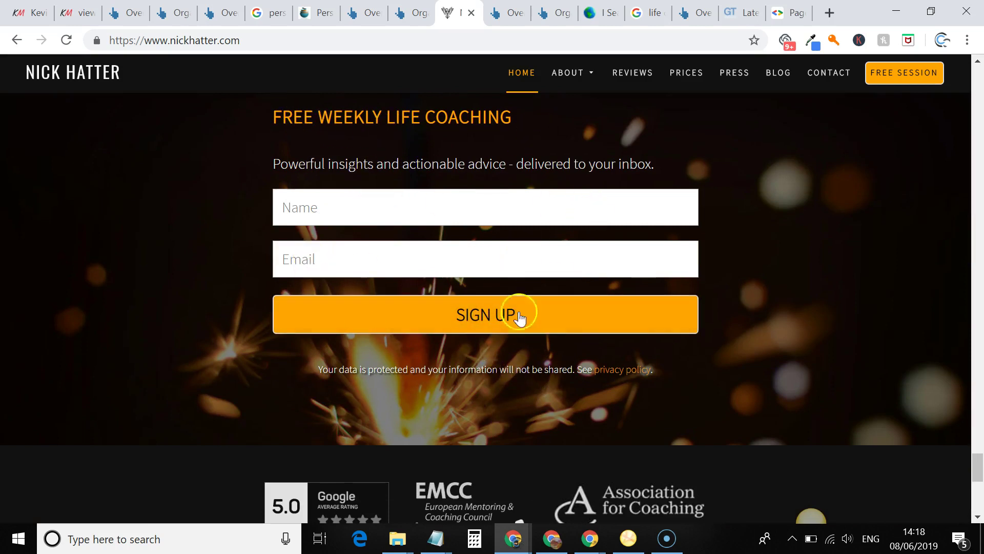
scroll(144, 238, down, 4)
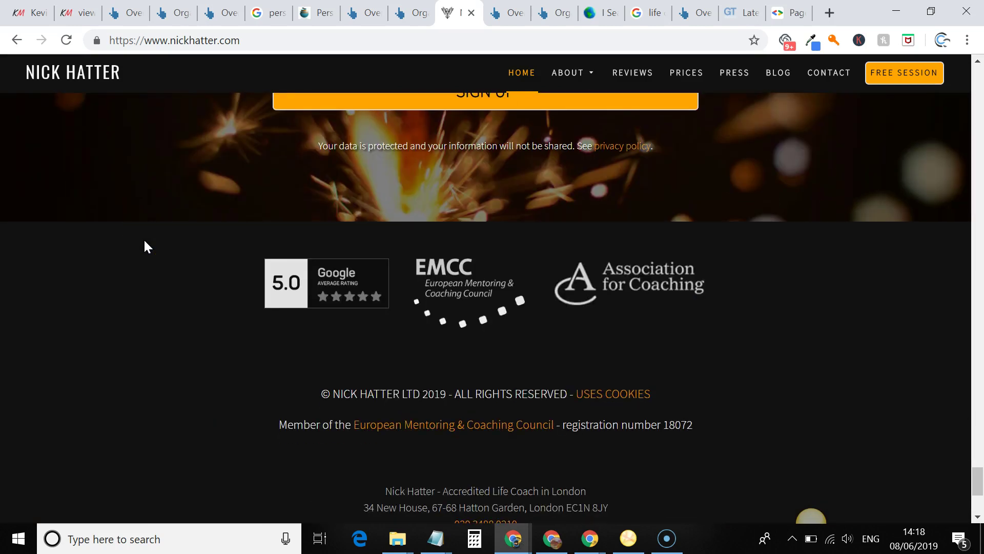
scroll(144, 241, down, 1)
scroll(145, 245, up, 1)
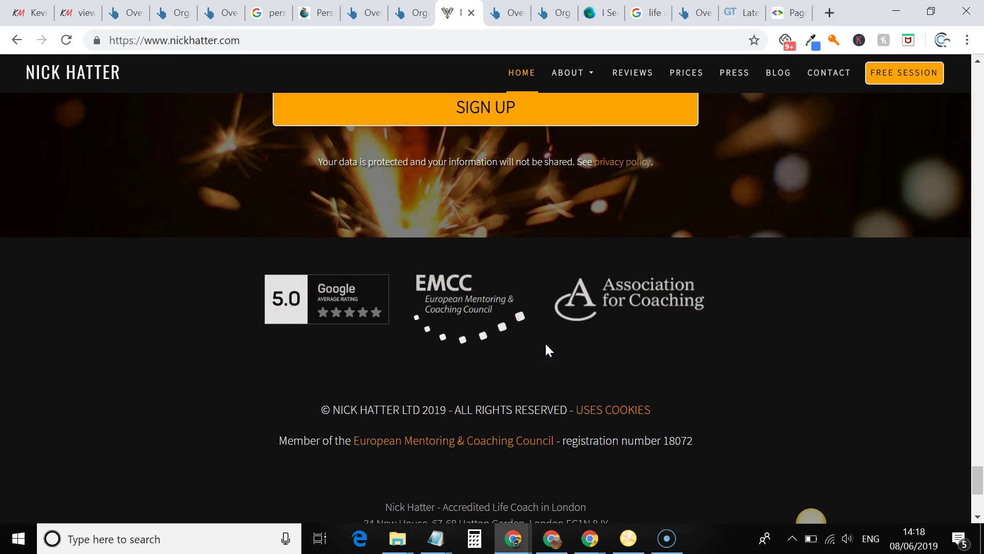
Review the competing life coach's homepage once more, from the coaching sections and press mentions down to the accreditations and footer
scroll(545, 348, up, 20)
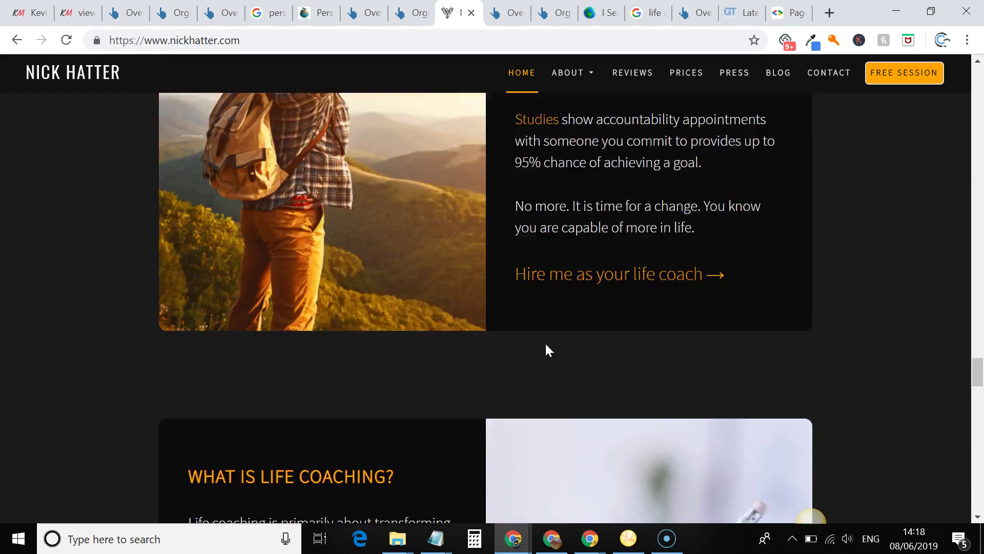
scroll(546, 350, up, 10)
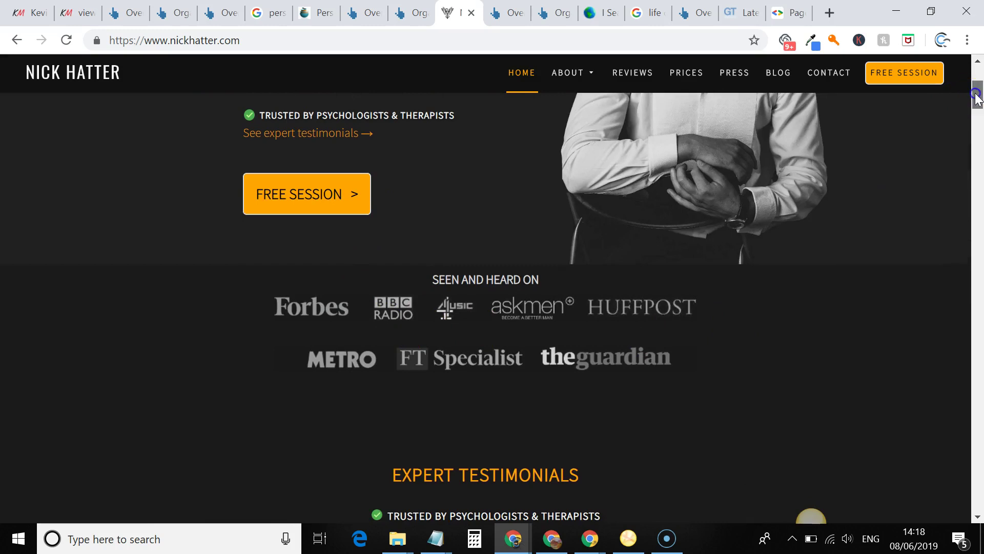
drag(971, 102, 977, 496)
scroll(926, 440, up, 5)
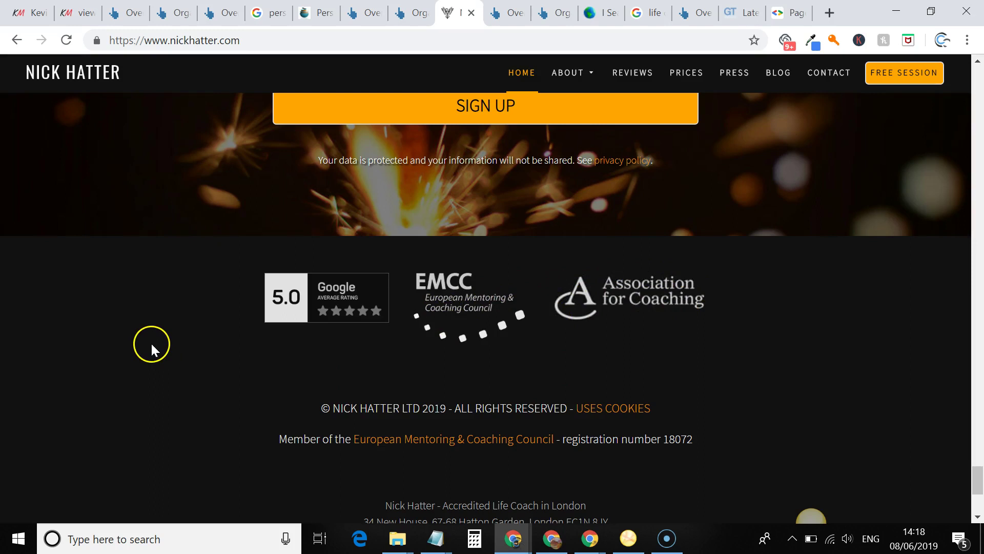
Compare the audited coach's homepage with the competing life coach's homepage, including its programme benefits and press mentions
click(32, 13)
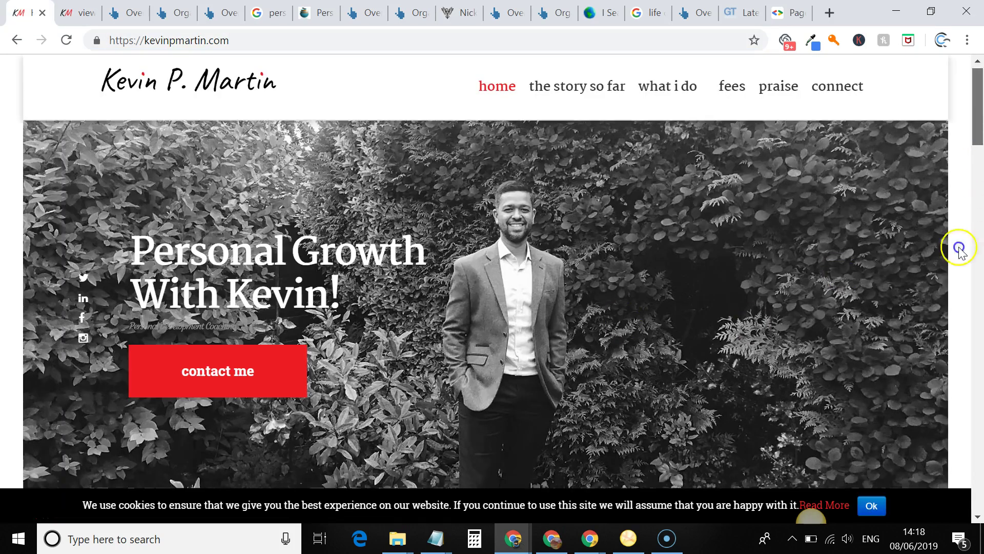
drag(959, 247, 957, 549)
click(934, 485)
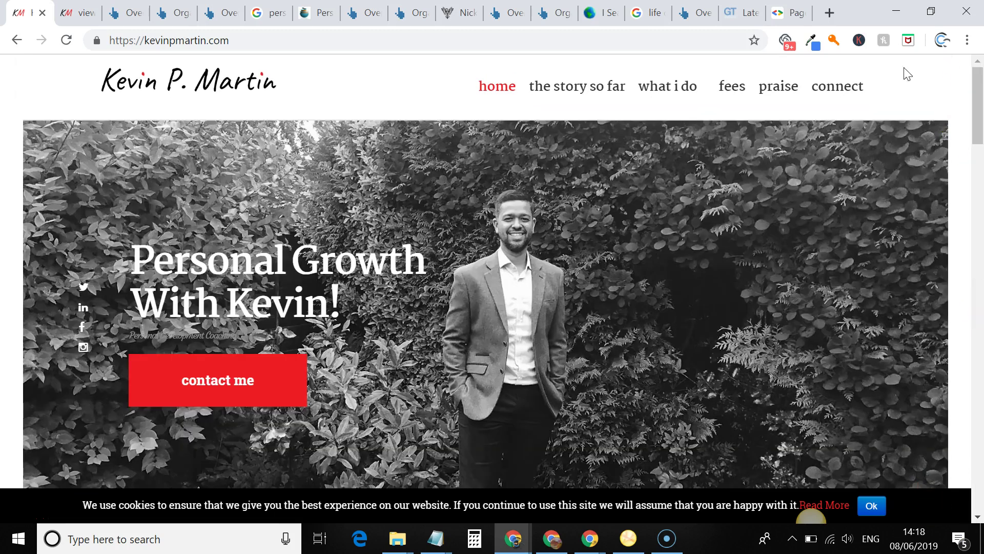
click(459, 12)
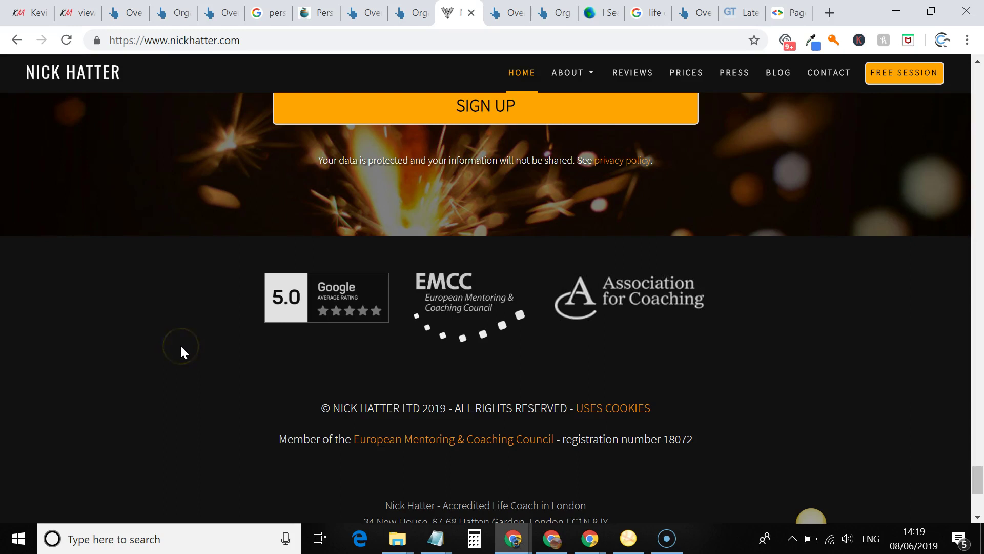
scroll(181, 348, up, 20)
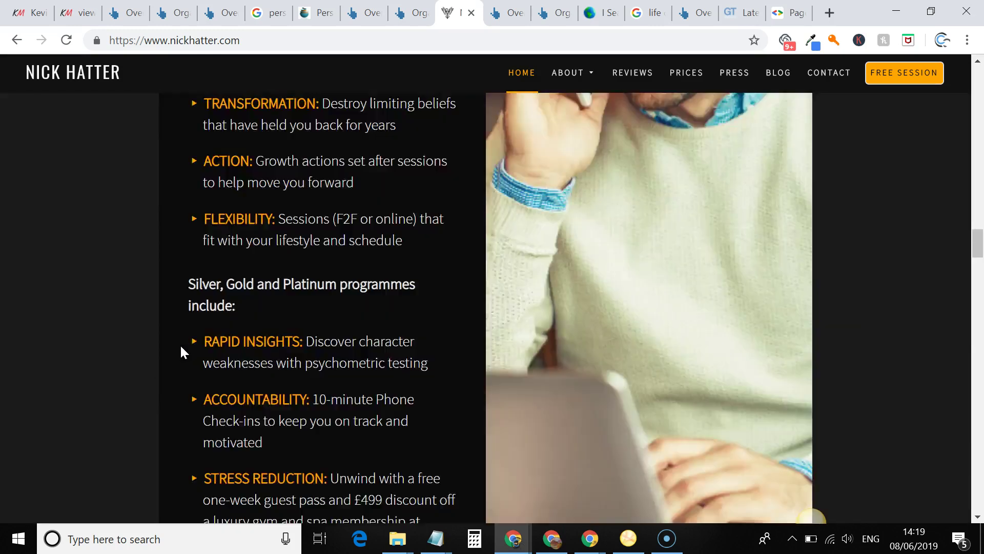
scroll(180, 344, up, 3)
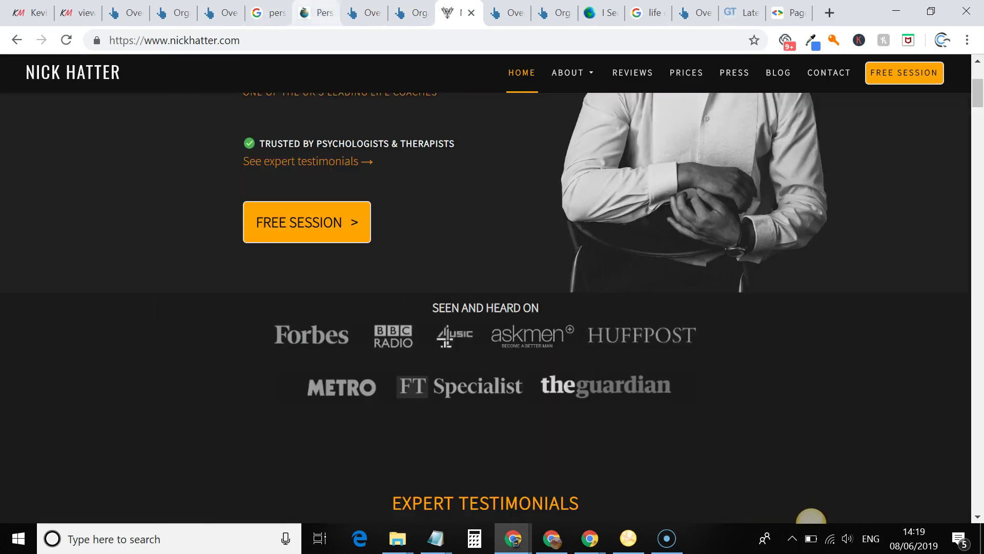
Revisit the first organic competitor's personal coaching page and examine that page's Ahrefs overview metrics
click(316, 13)
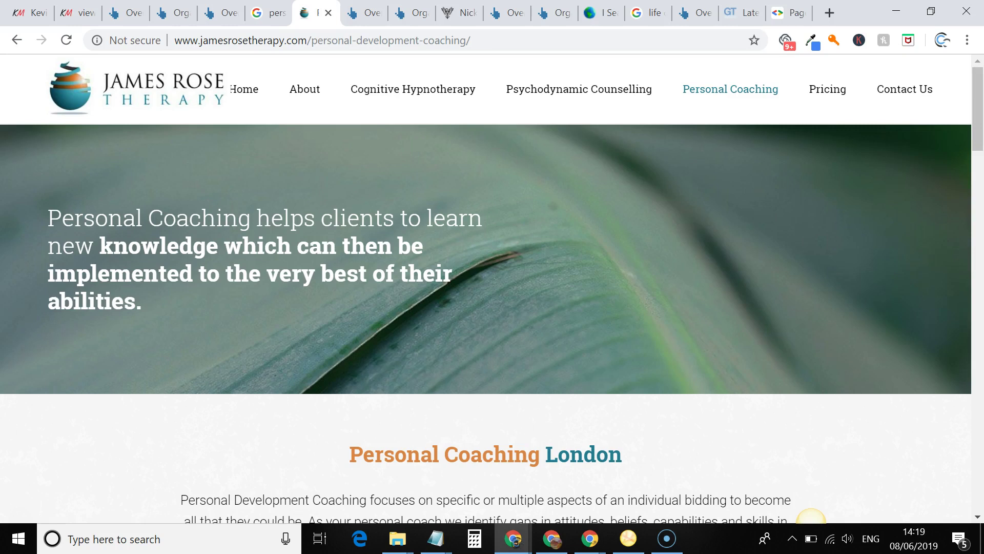
click(364, 12)
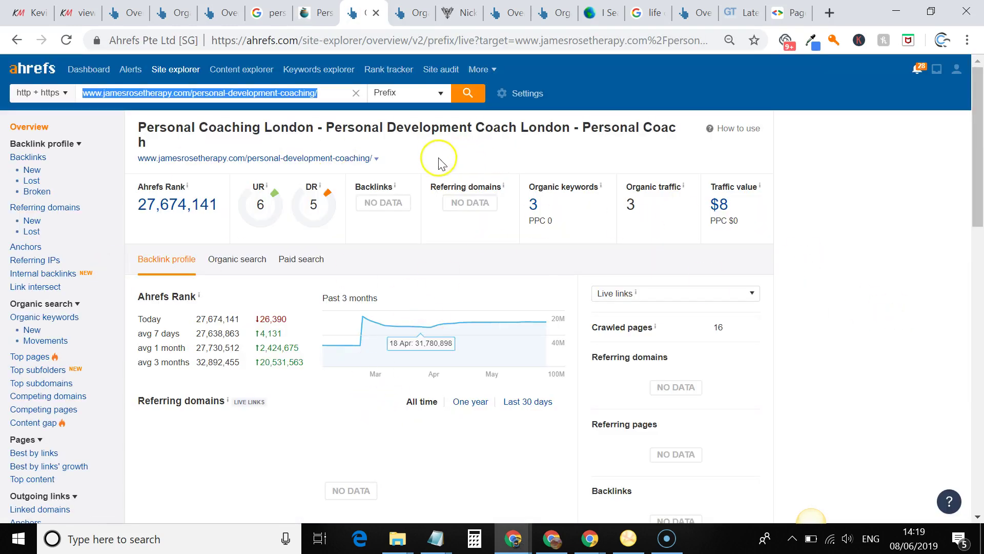
click(445, 142)
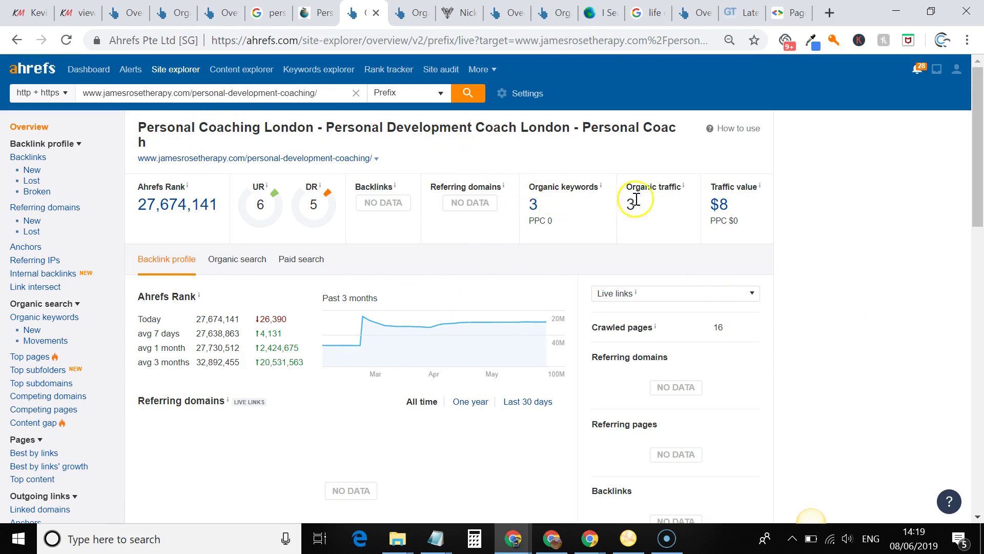
Look up the therapy competitor's root domain in Site Explorer and examine its backlink metrics and referring domain and page history
drag(319, 91, 177, 77)
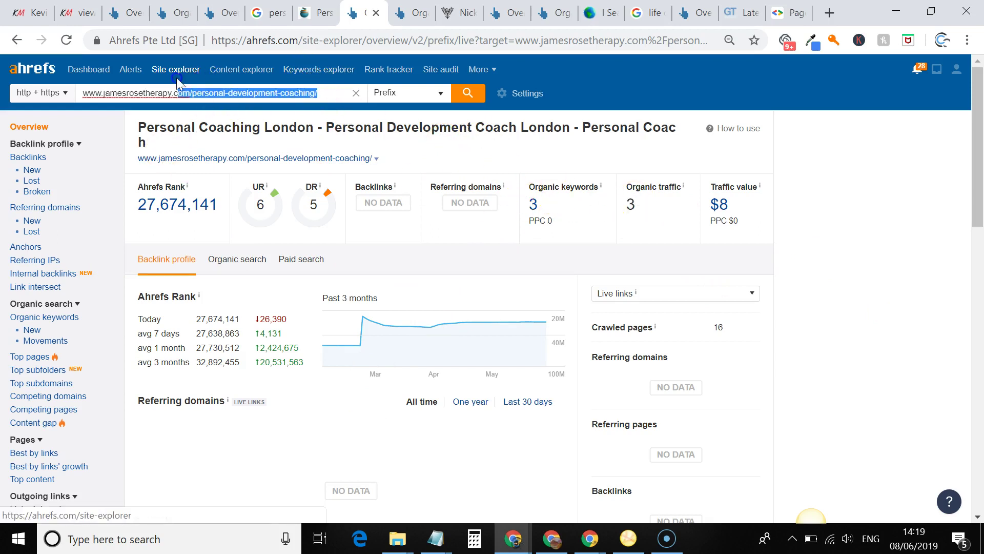
key(BackSpace)
key(Return)
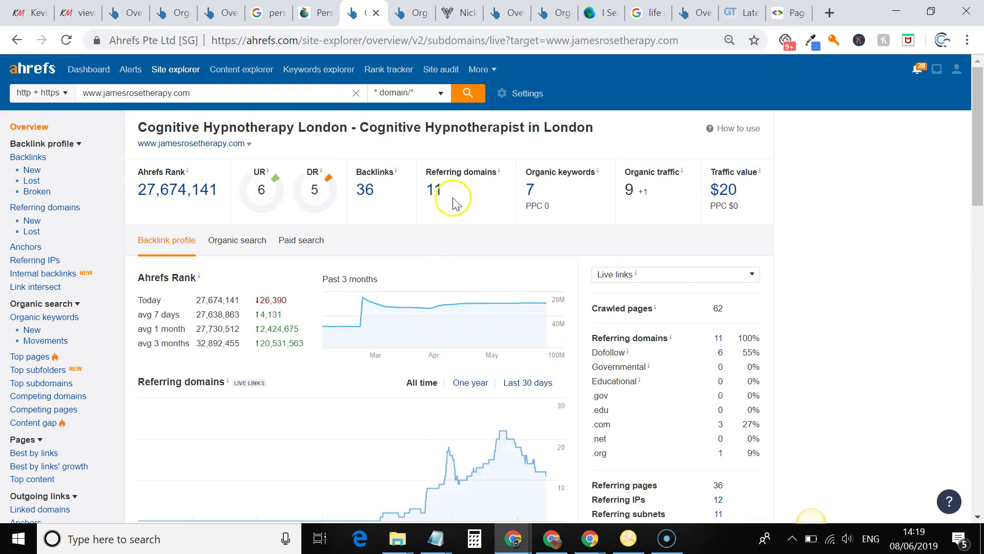
scroll(509, 221, down, 4)
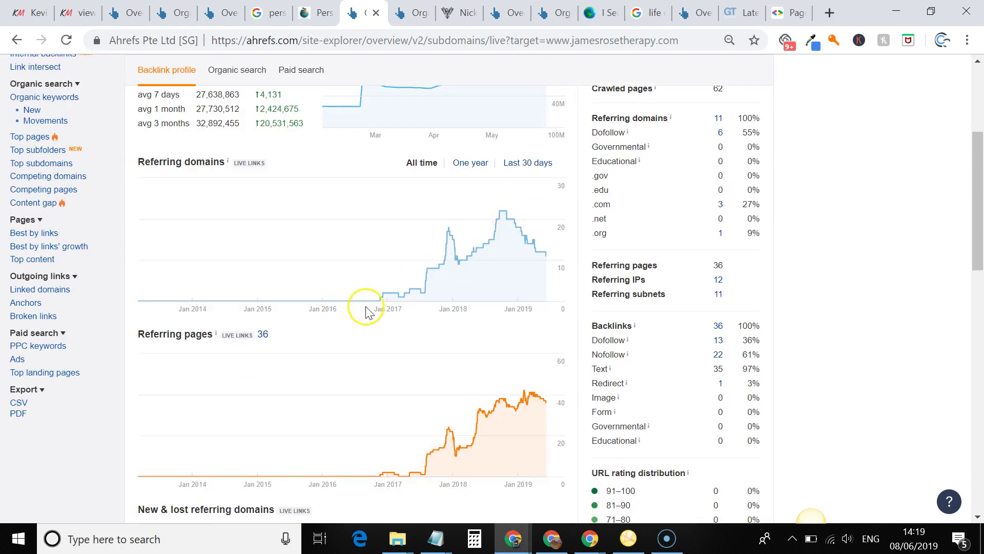
mouse_move(378, 307)
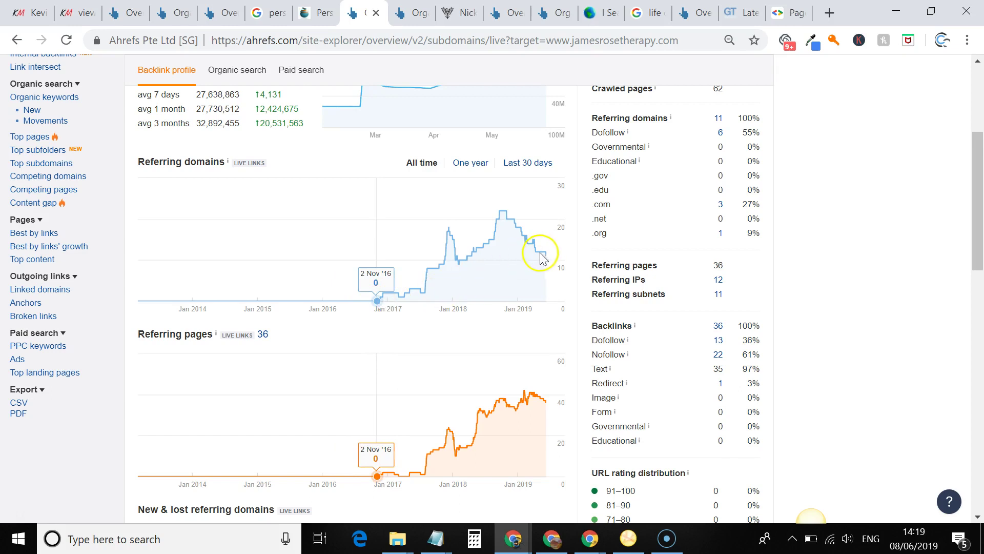
scroll(862, 268, up, 2)
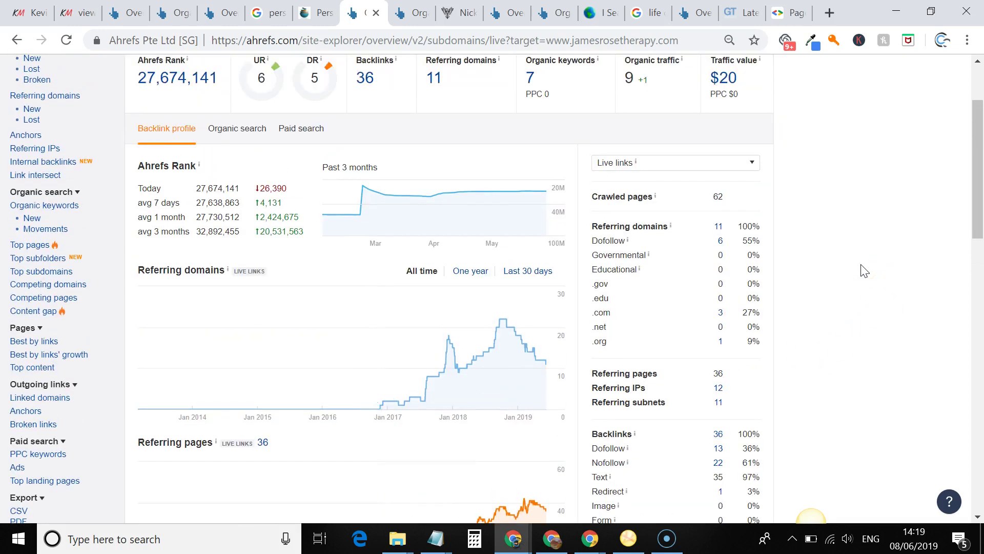
scroll(863, 268, up, 2)
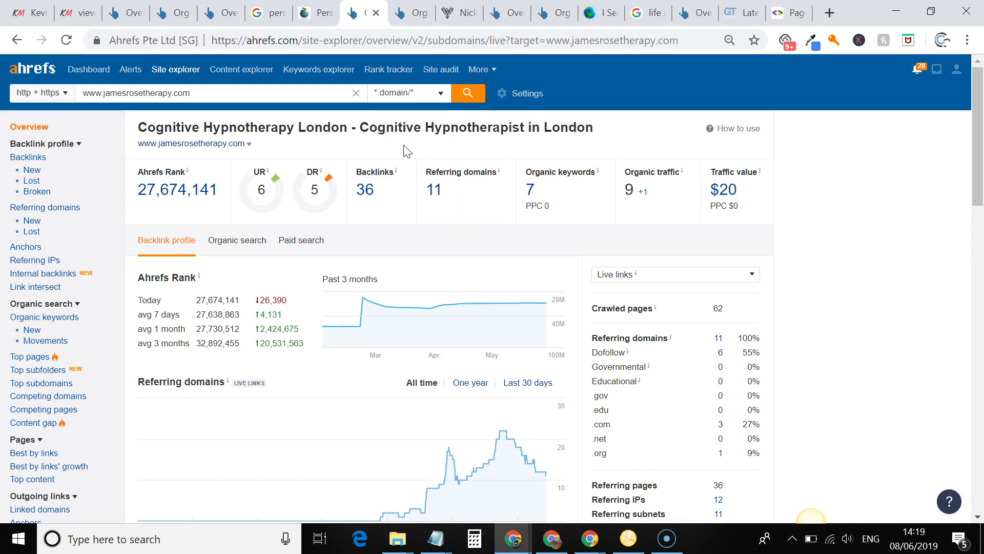
Open the therapy competitor's organic keywords report and check the search volumes for "personal development coach" and "personal development coaching"
click(414, 12)
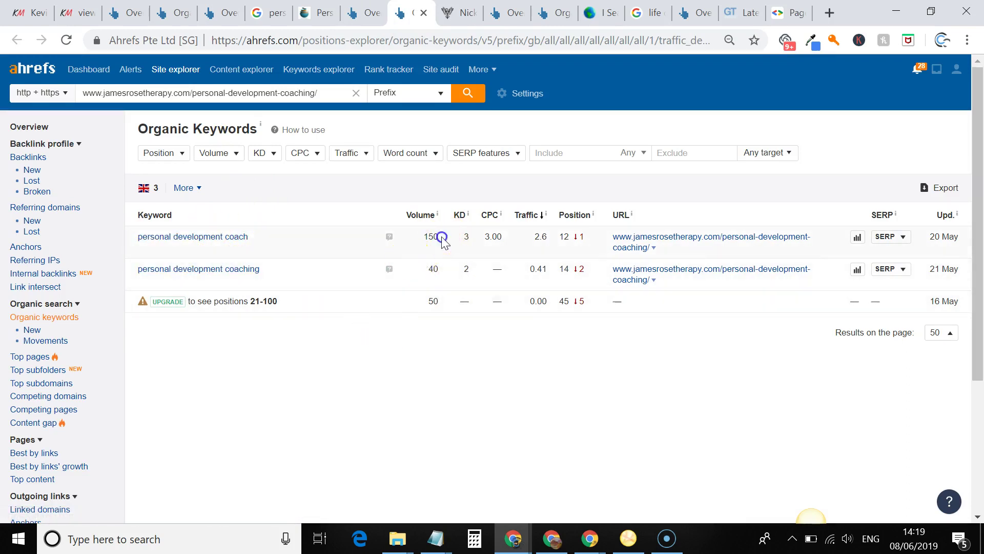
double_click(433, 268)
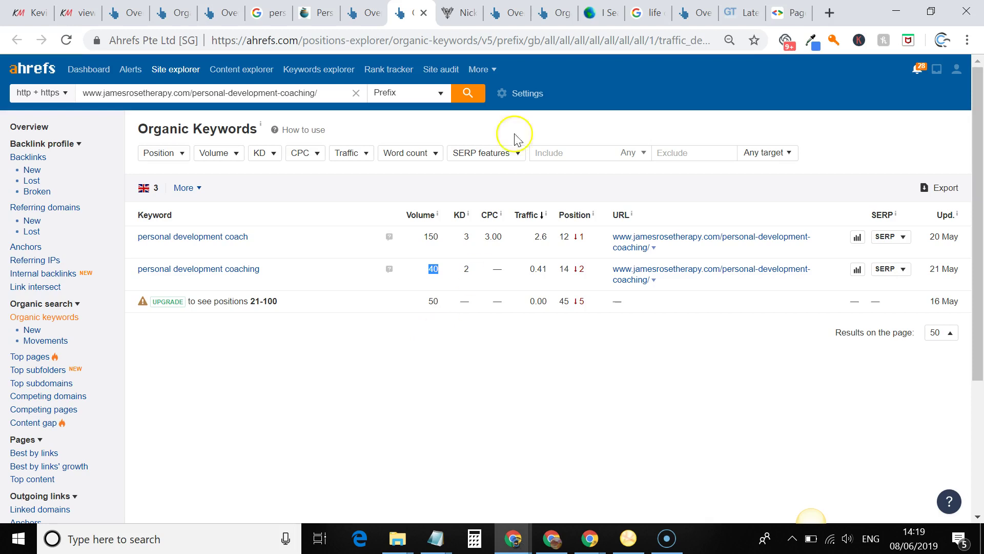
Open the competing life coach's Ahrefs overview and examine the domain's backlinks, organic traffic and referring domain growth over time
click(459, 13)
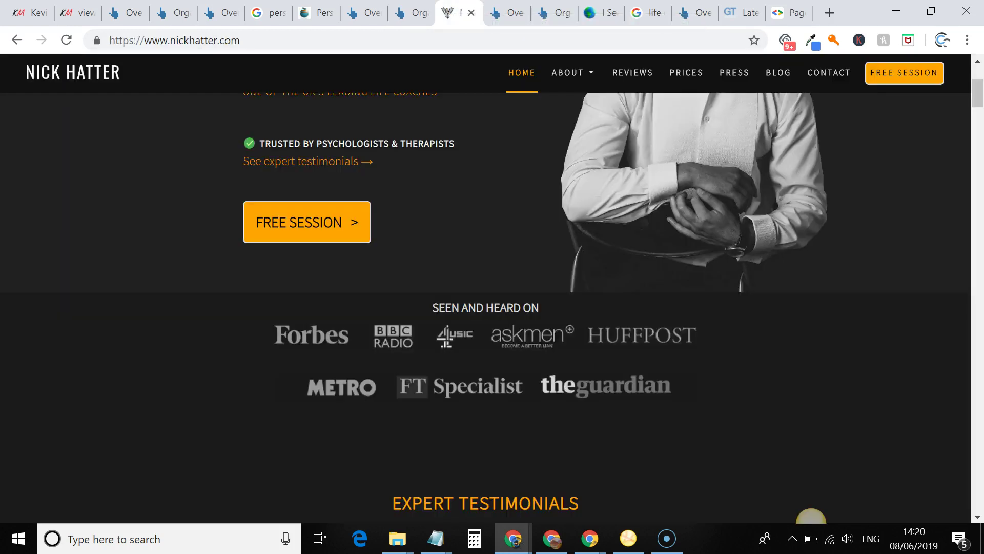
scroll(522, 236, up, 3)
click(509, 14)
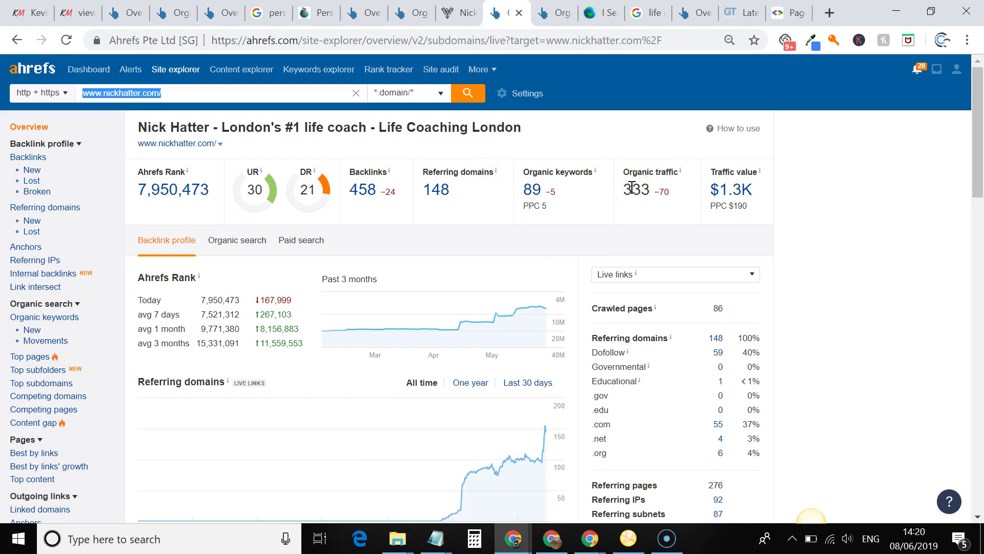
scroll(632, 188, down, 3)
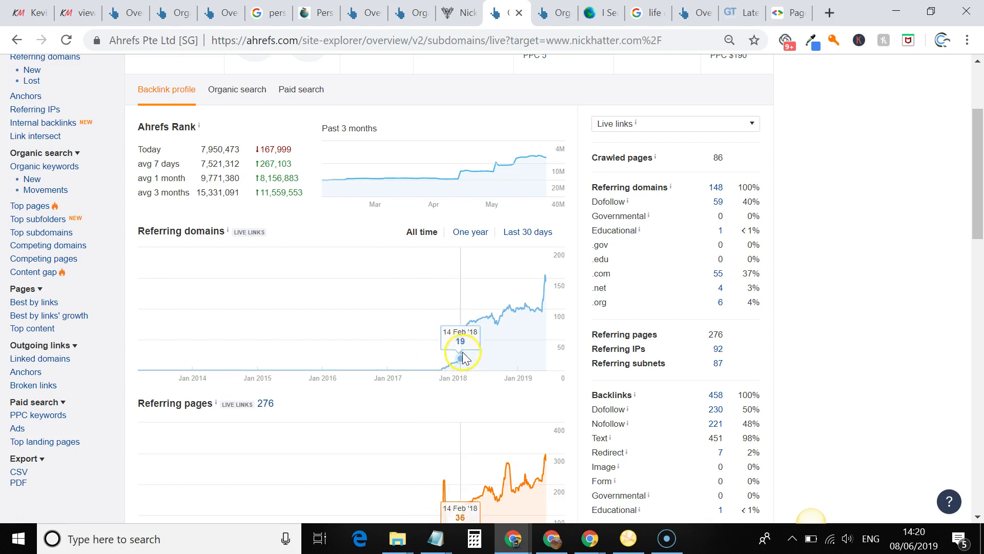
scroll(444, 342, down, 1)
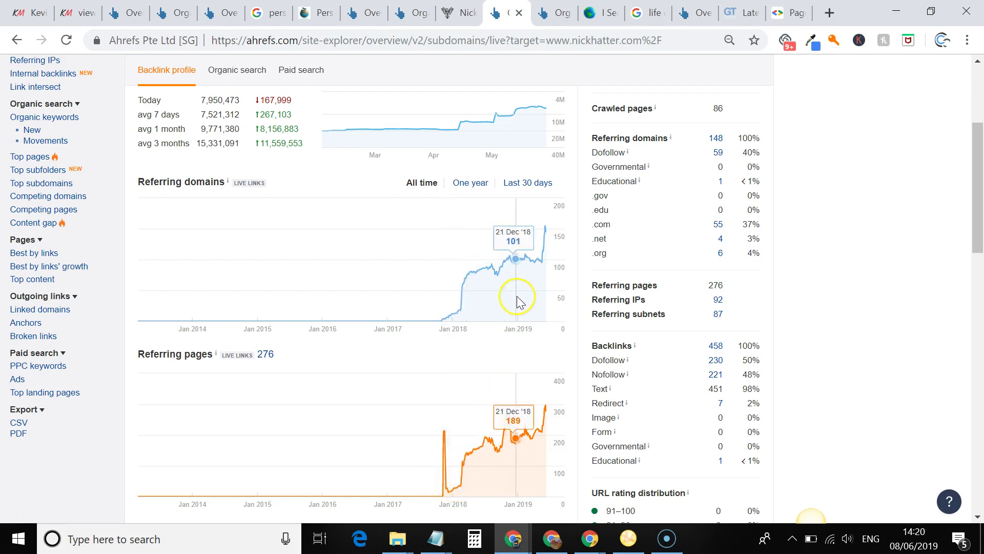
scroll(517, 297, up, 4)
scroll(518, 302, down, 1)
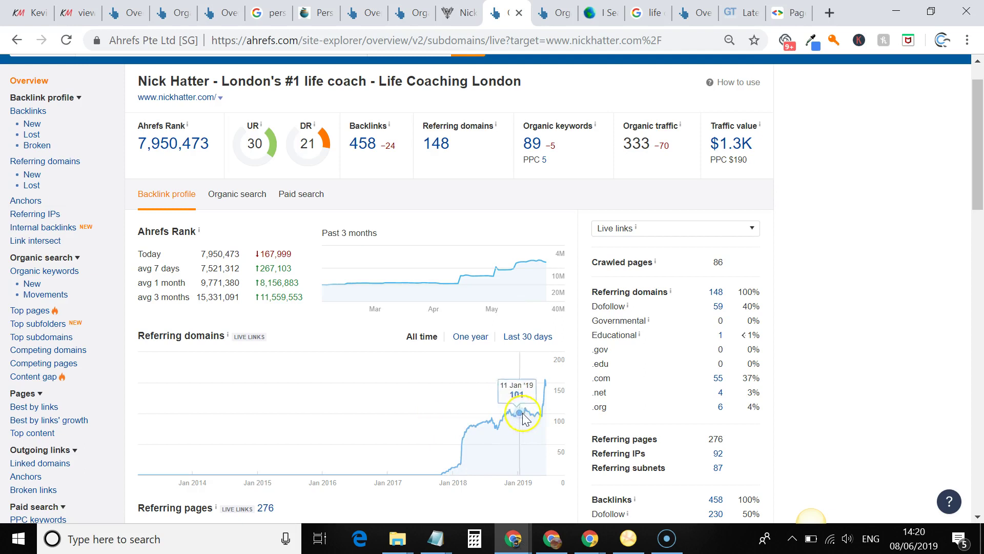
scroll(533, 418, up, 1)
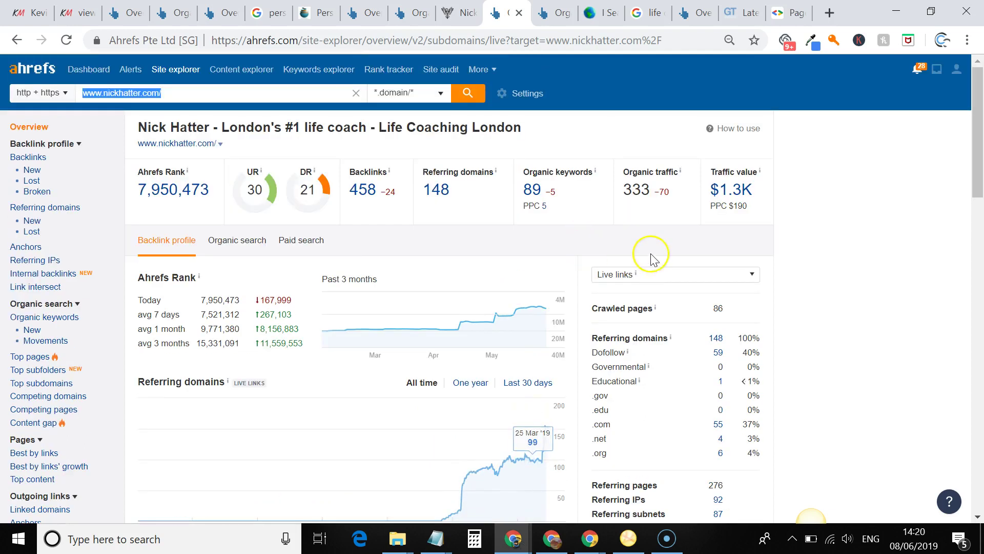
Open the competing life coach's backlinks report and examine the referring pages, their domain ratings, anchors and linked pages
click(17, 157)
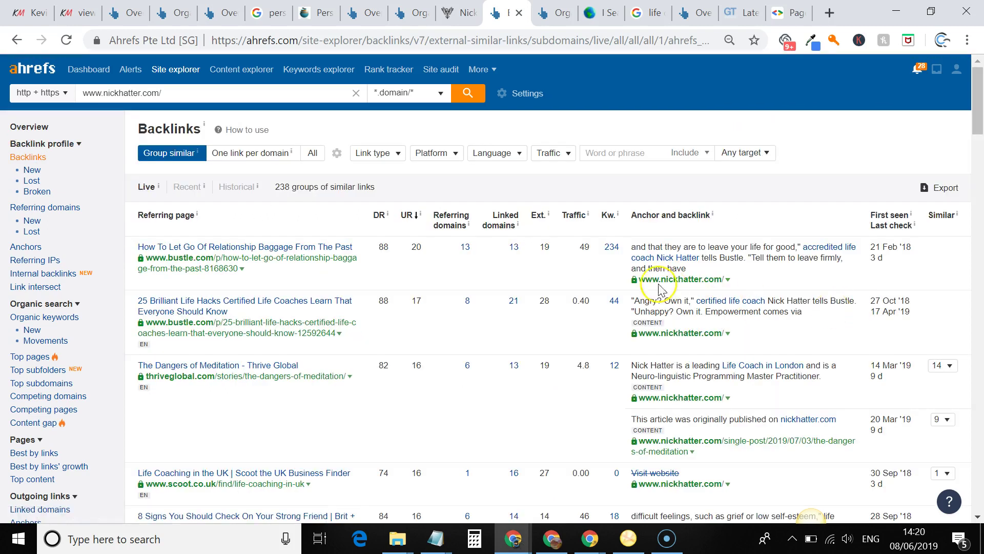
scroll(598, 281, down, 1)
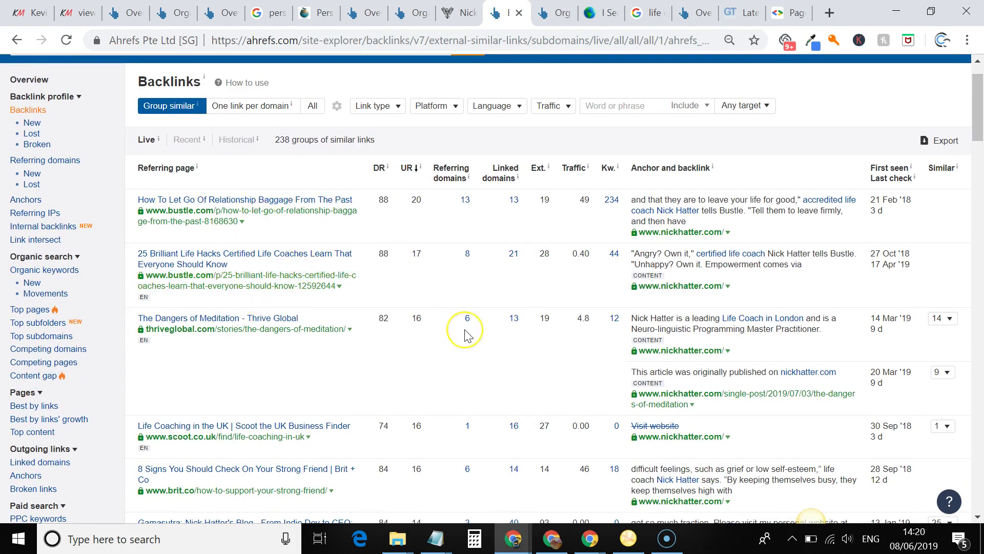
scroll(466, 333, down, 6)
scroll(468, 335, down, 1)
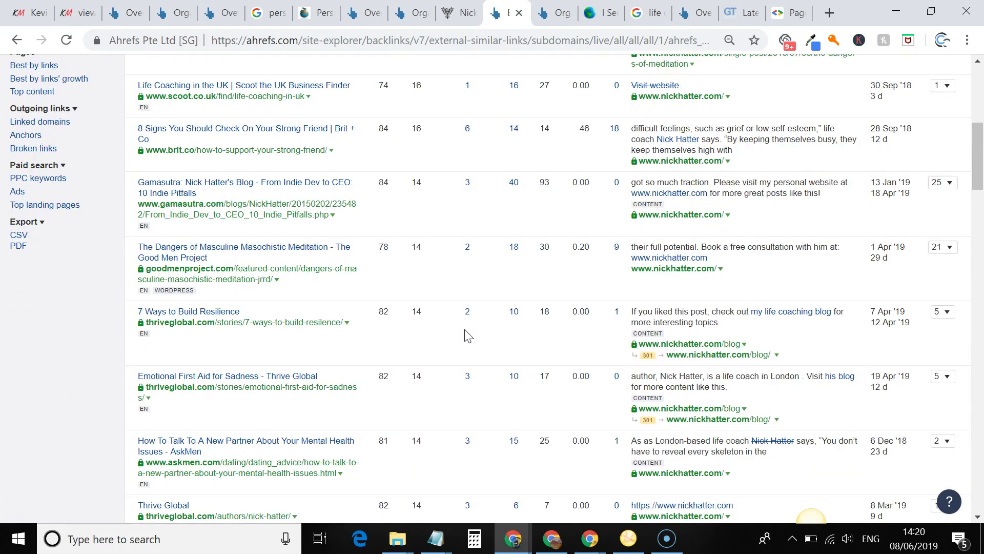
scroll(468, 336, down, 2)
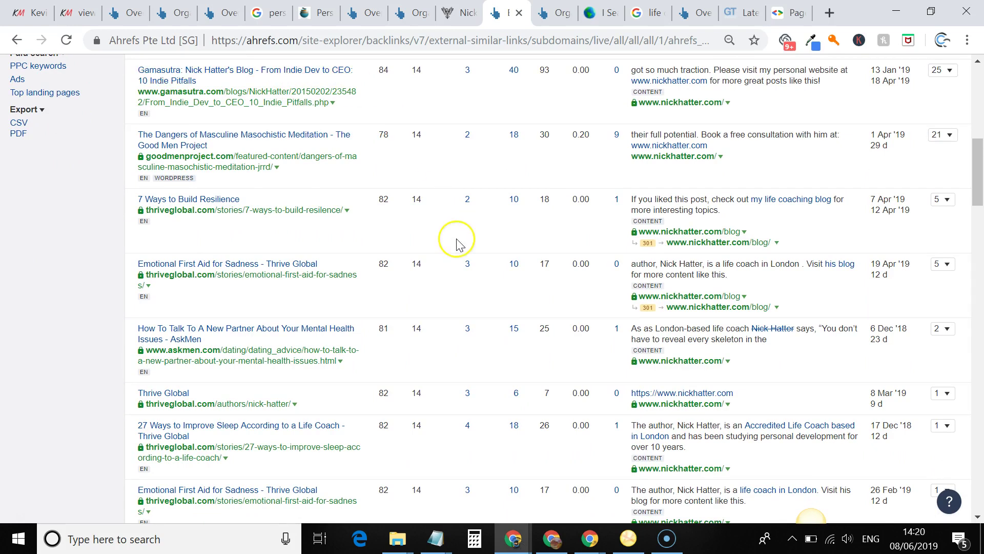
scroll(457, 241, down, 2)
scroll(456, 240, down, 2)
scroll(457, 244, down, 3)
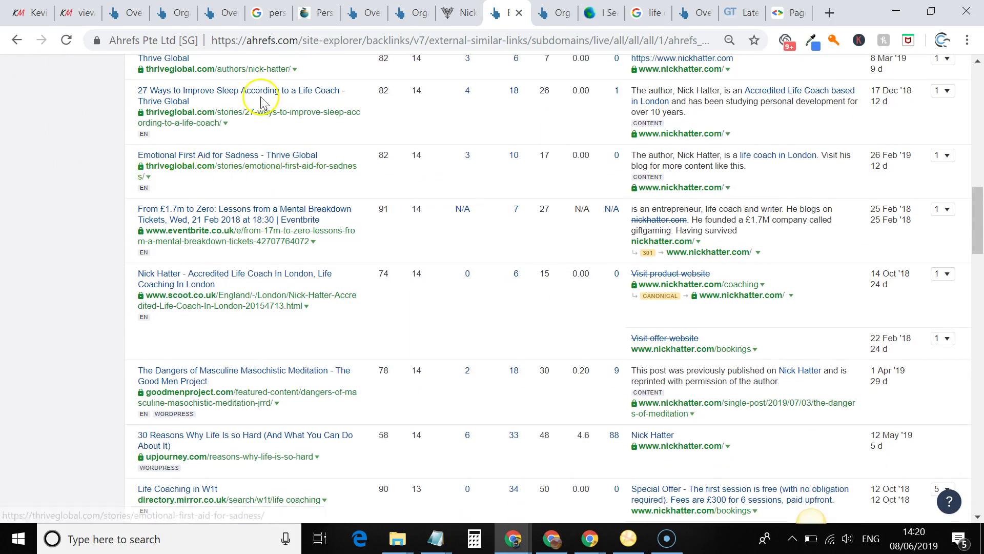
scroll(445, 161, up, 3)
scroll(475, 259, down, 4)
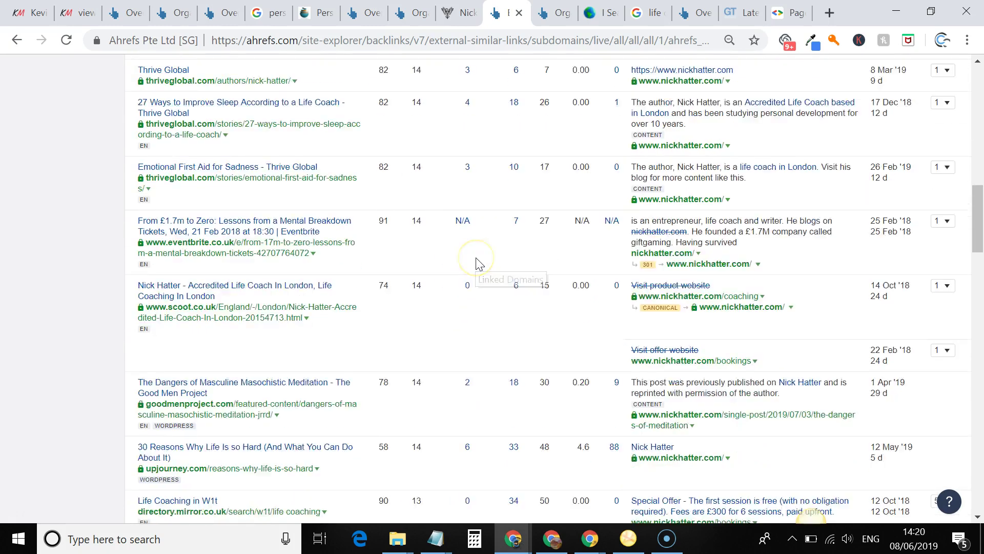
scroll(478, 264, down, 8)
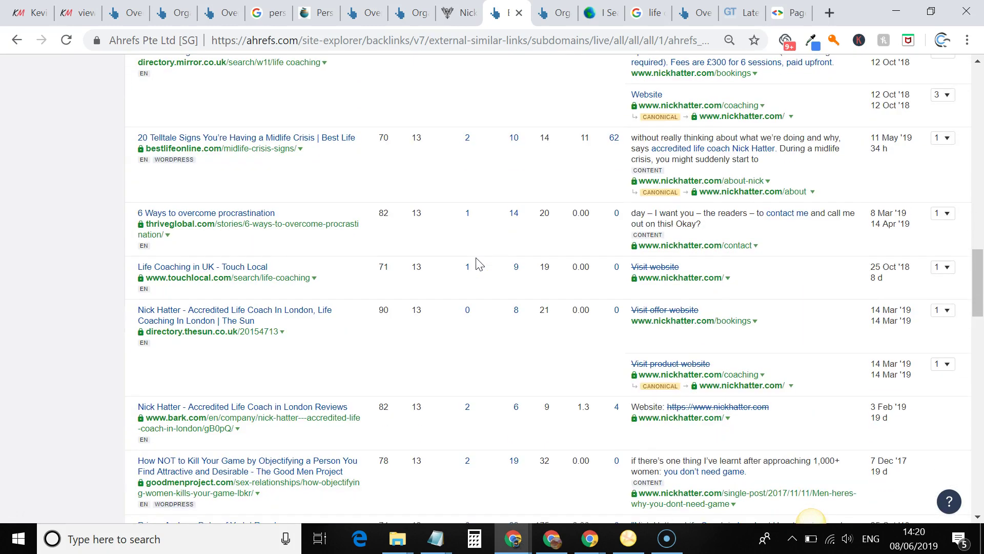
scroll(478, 264, down, 1)
scroll(478, 264, down, 4)
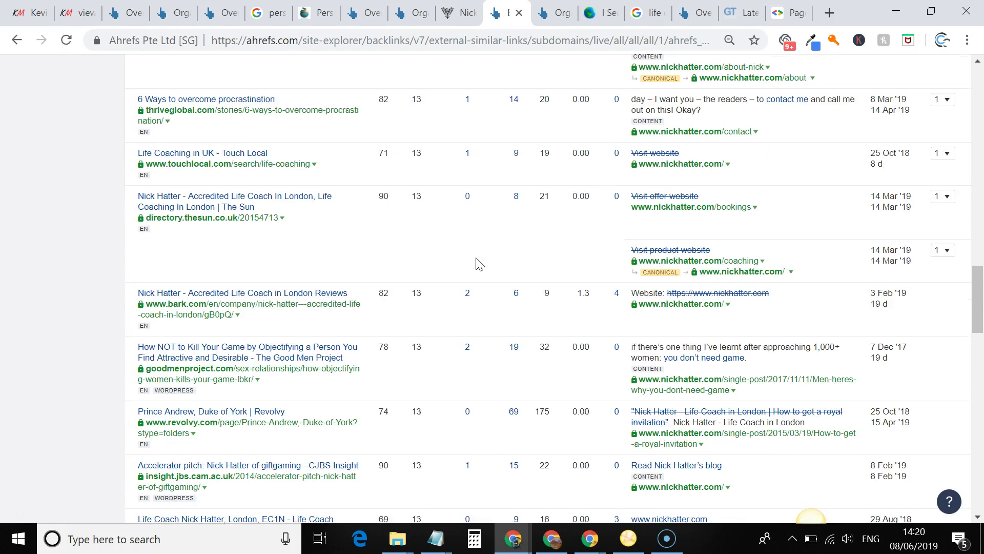
scroll(478, 264, down, 2)
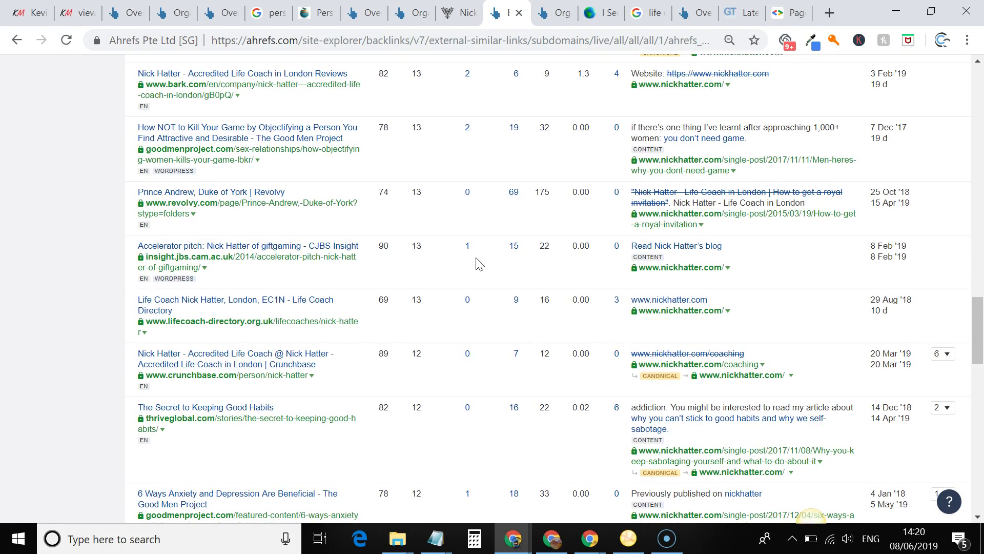
scroll(478, 264, down, 8)
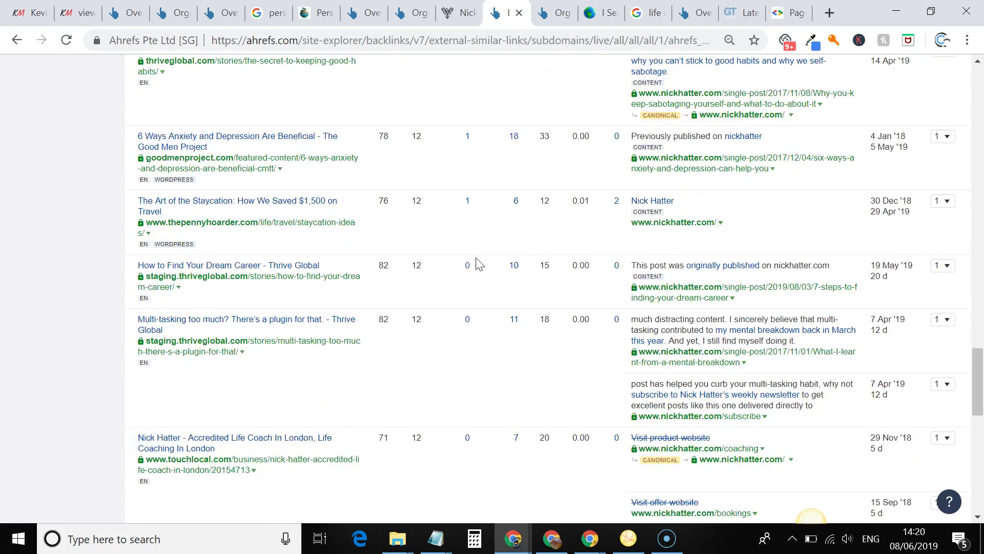
Scan the remaining backlinks of the competing life coach, and check the traffic and search volume for "life coach london" in the organic keywords report
scroll(478, 264, down, 3)
scroll(478, 264, down, 2)
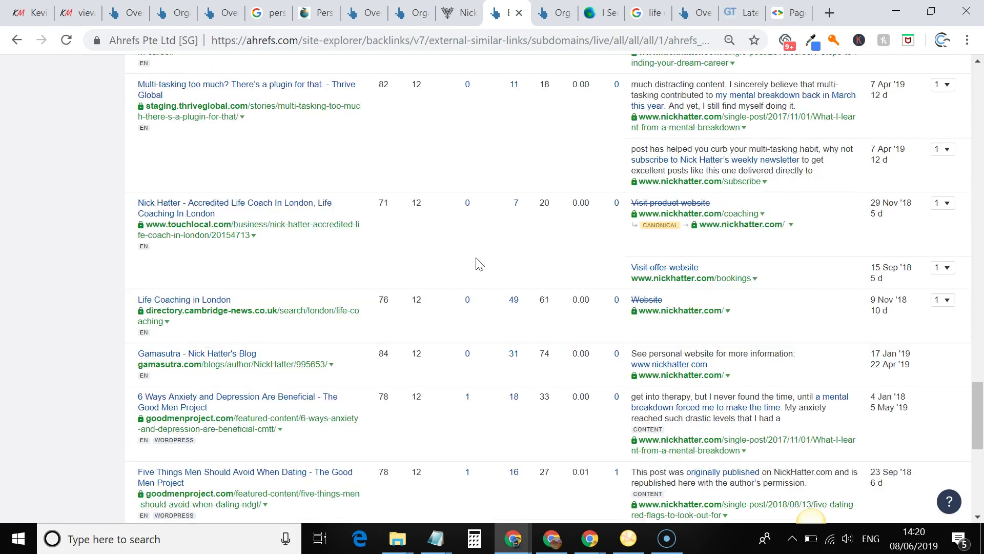
click(549, 7)
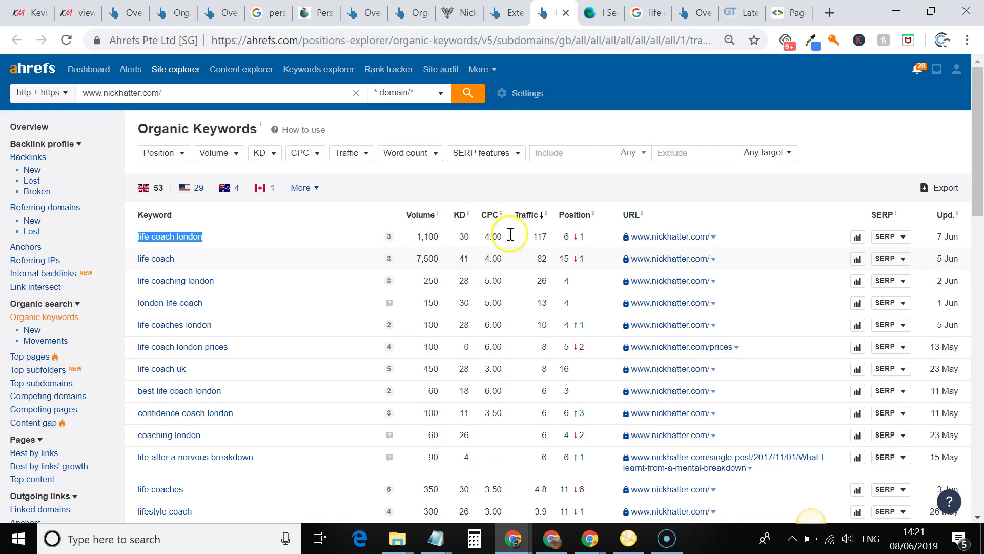
click(536, 191)
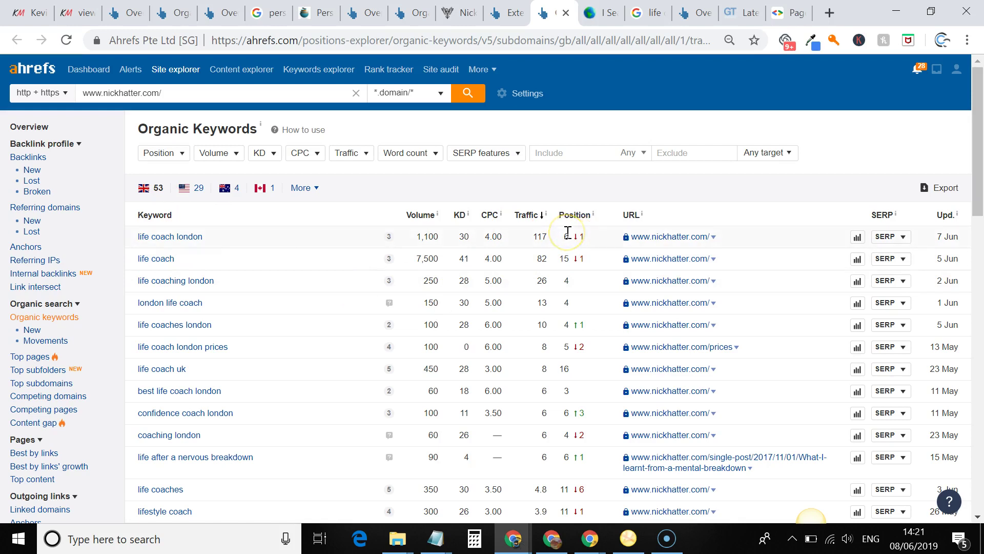
double_click(539, 237)
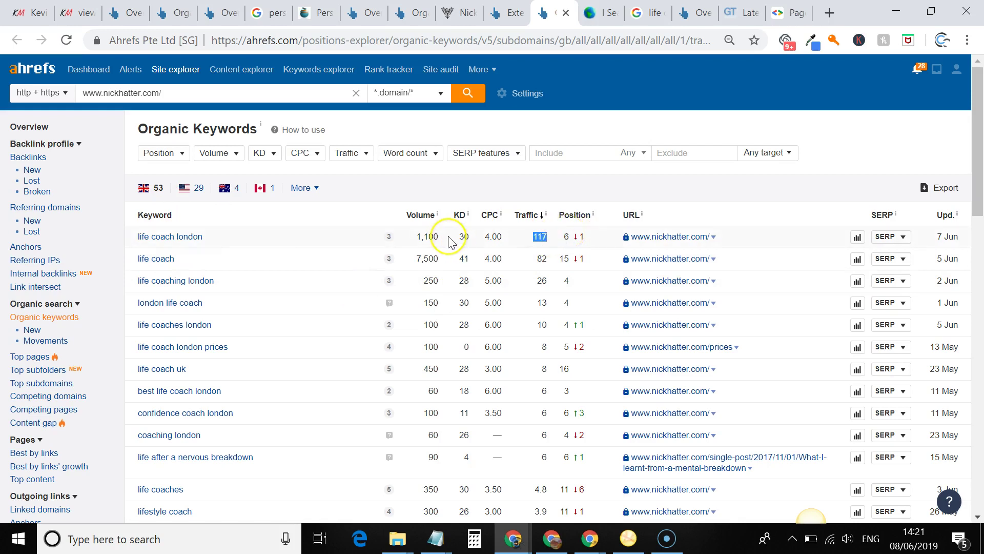
drag(438, 237, 413, 239)
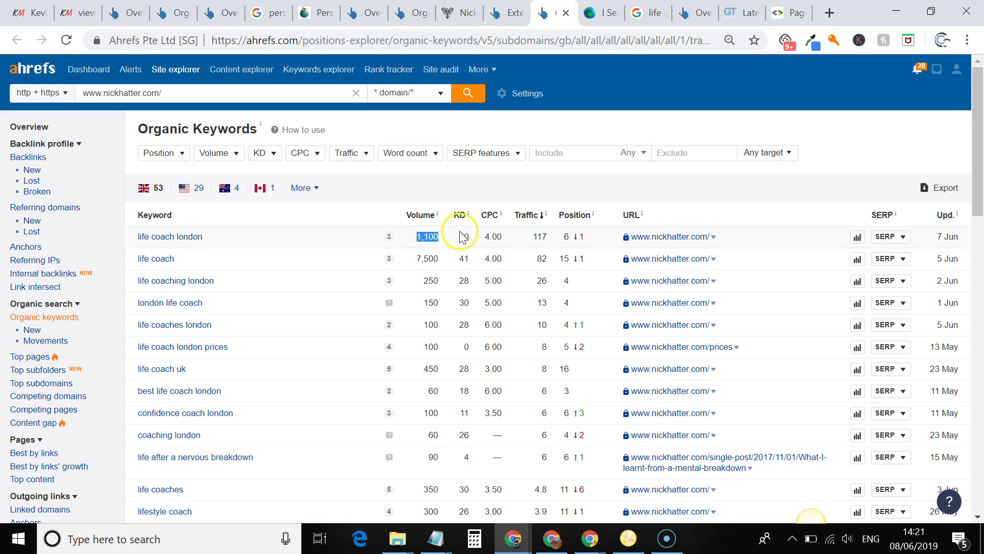
click(434, 247)
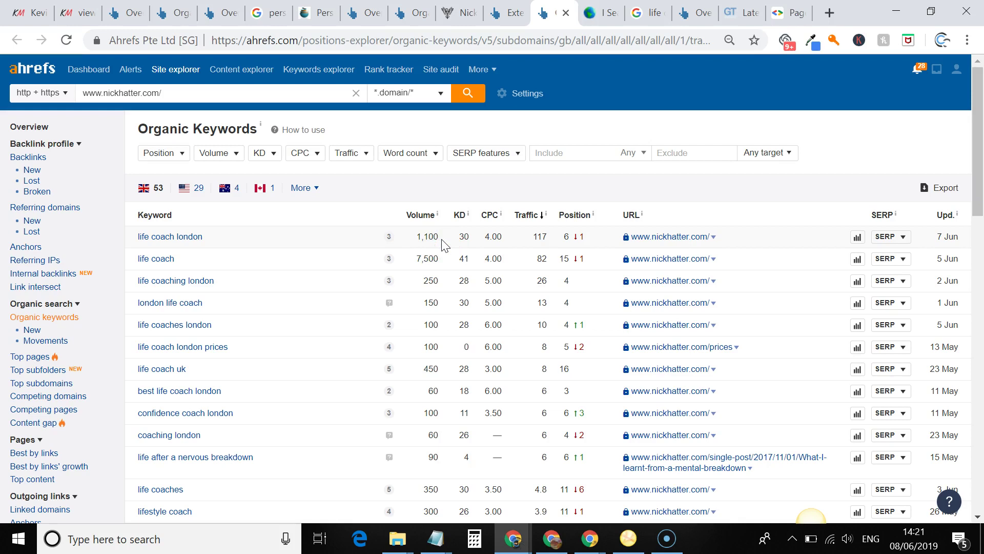
Examine the rest of the competing life coach's UK organic keywords, including their search volumes, difficulty, positions and ranking pages
scroll(444, 245, down, 1)
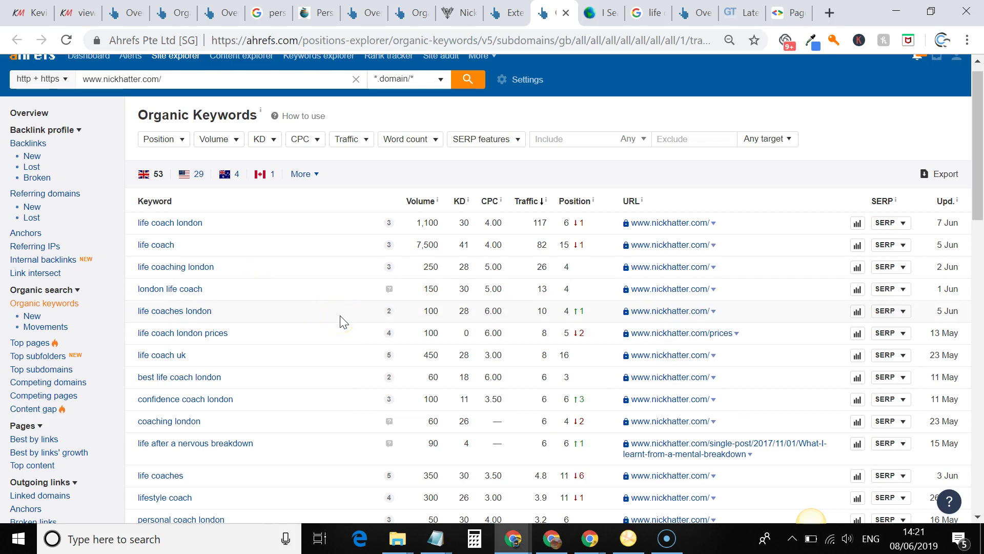
scroll(317, 368, down, 2)
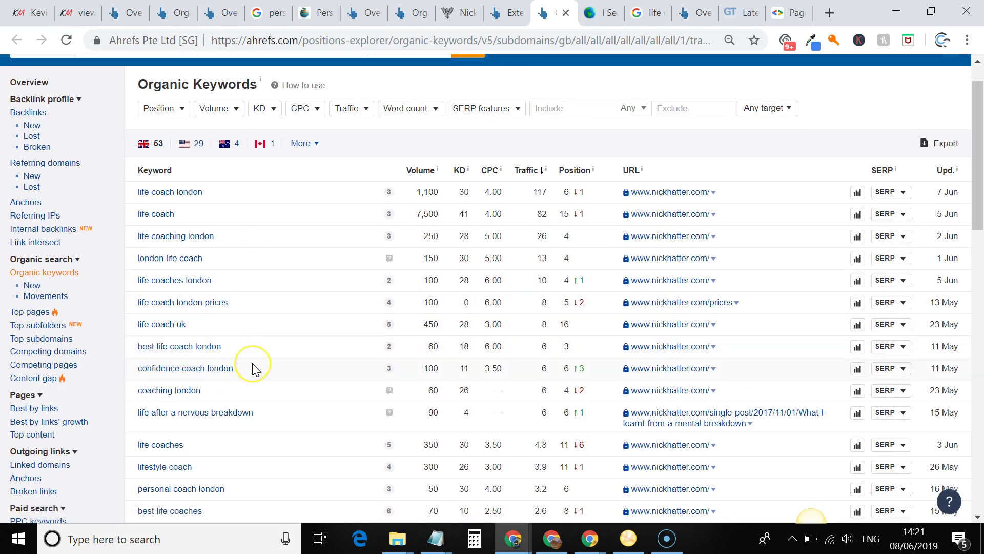
scroll(255, 369, down, 1)
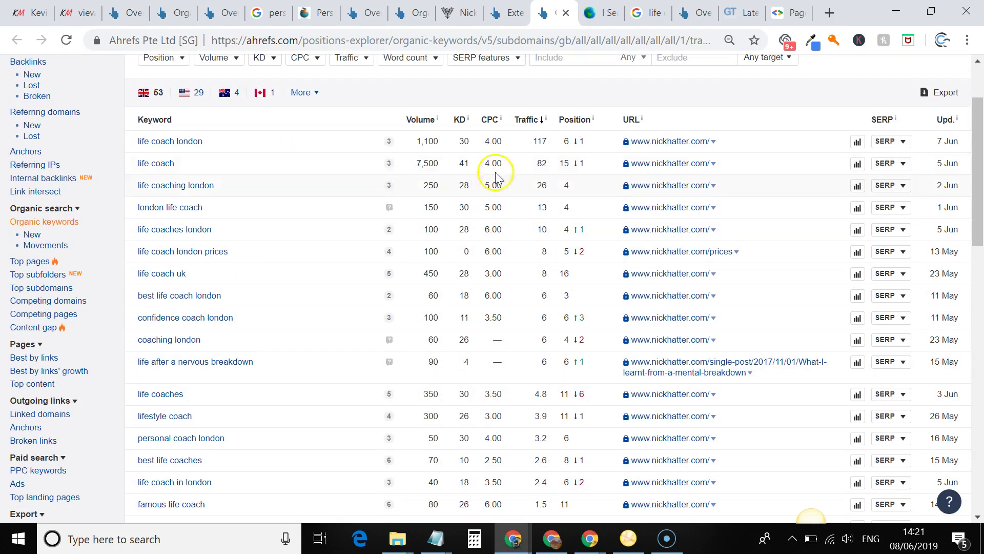
click(386, 181)
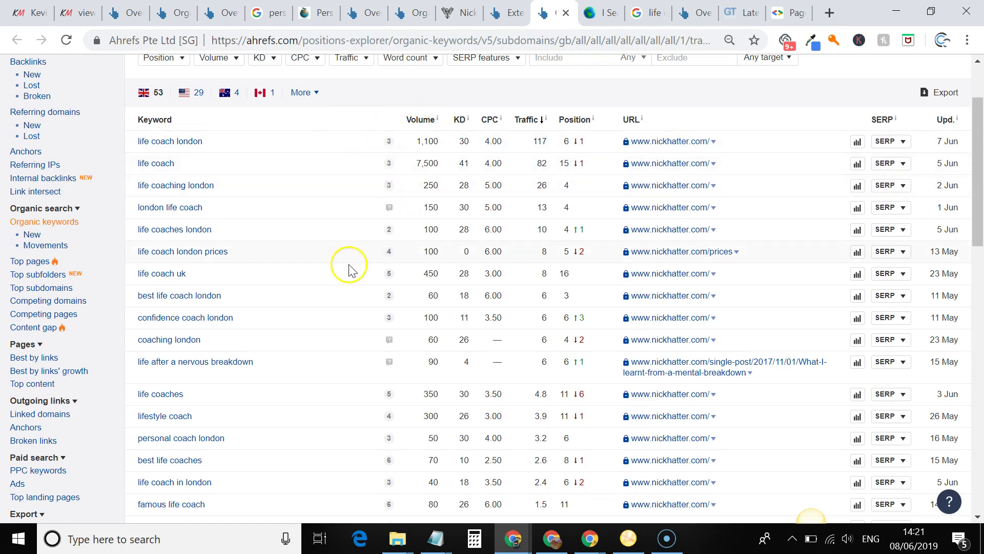
scroll(348, 266, down, 1)
scroll(349, 267, down, 4)
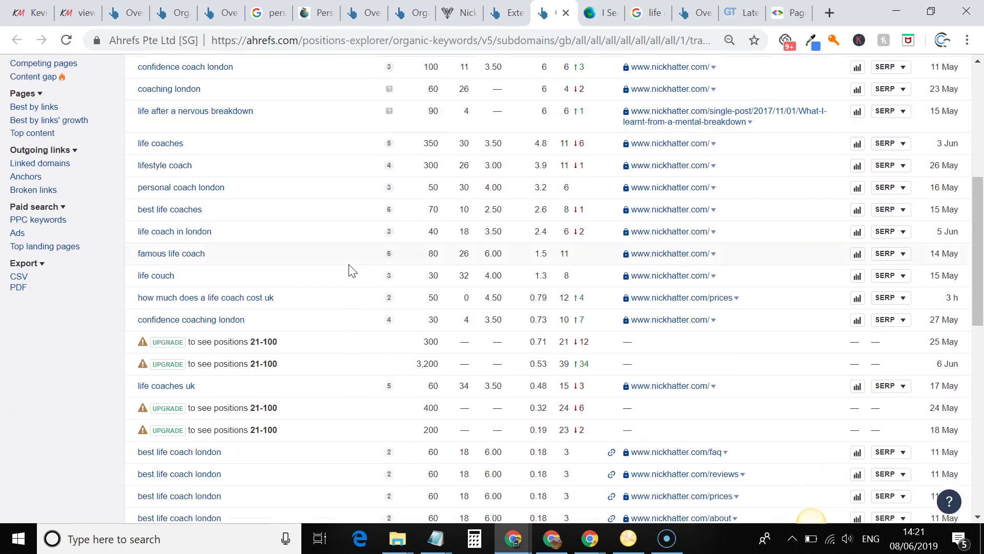
scroll(352, 270, down, 3)
scroll(352, 270, down, 1)
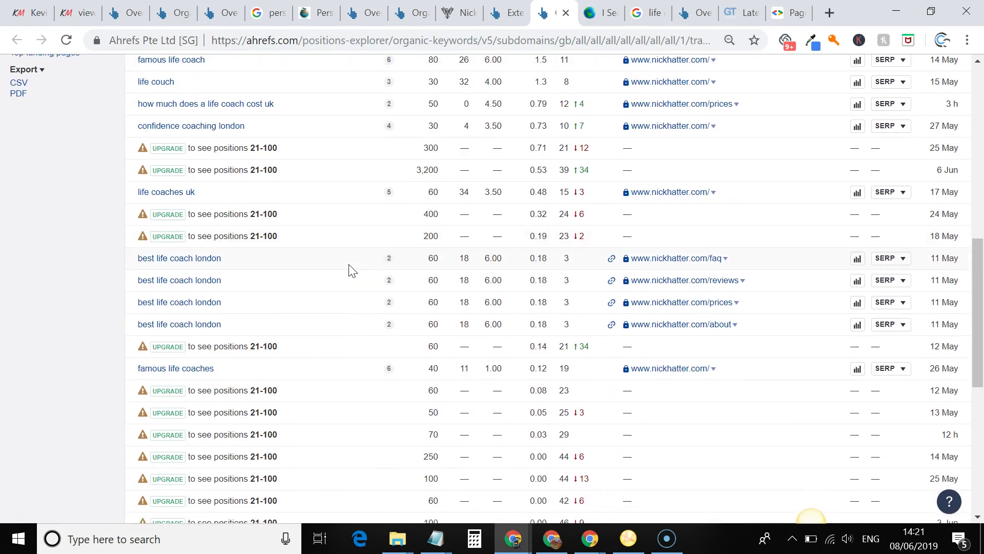
scroll(351, 270, up, 6)
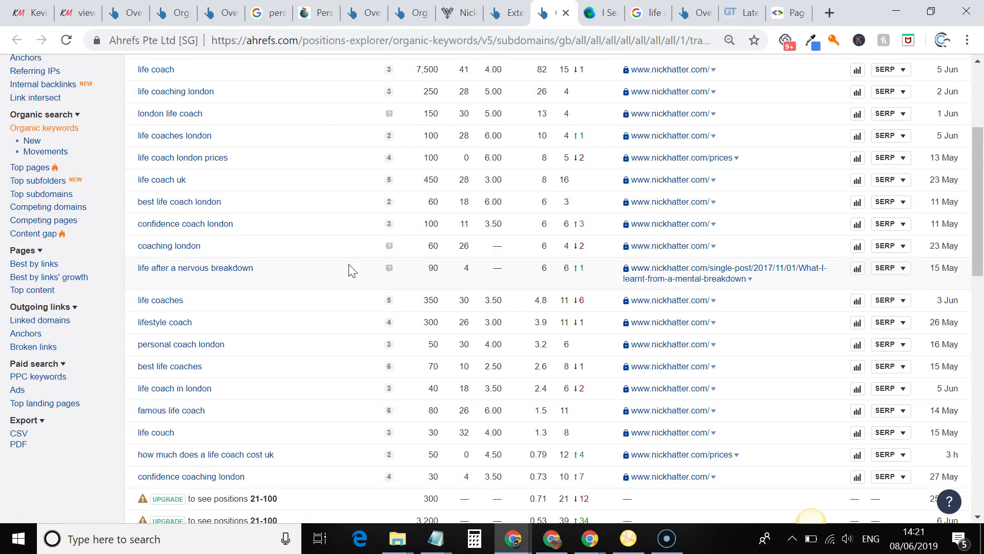
scroll(351, 270, up, 1)
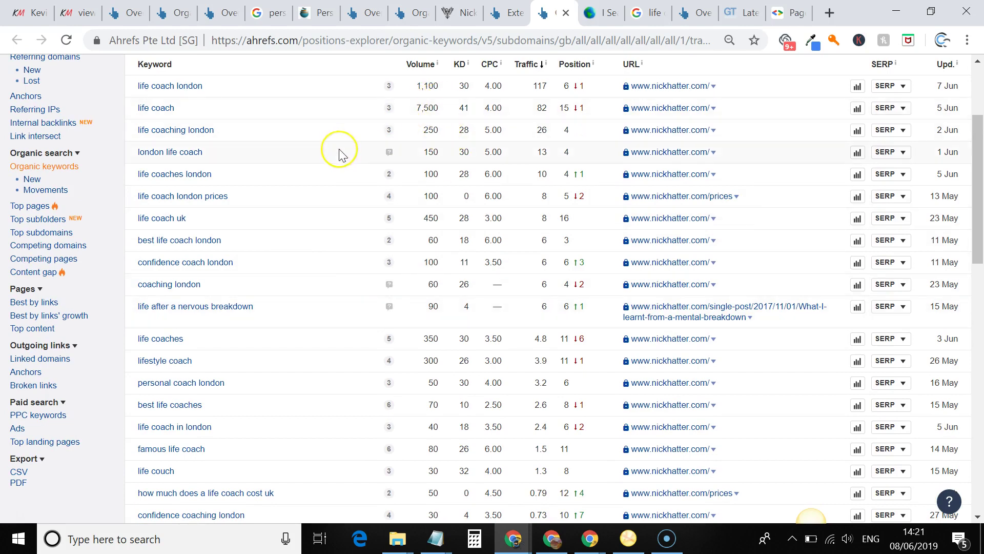
scroll(340, 153, down, 1)
scroll(342, 155, down, 1)
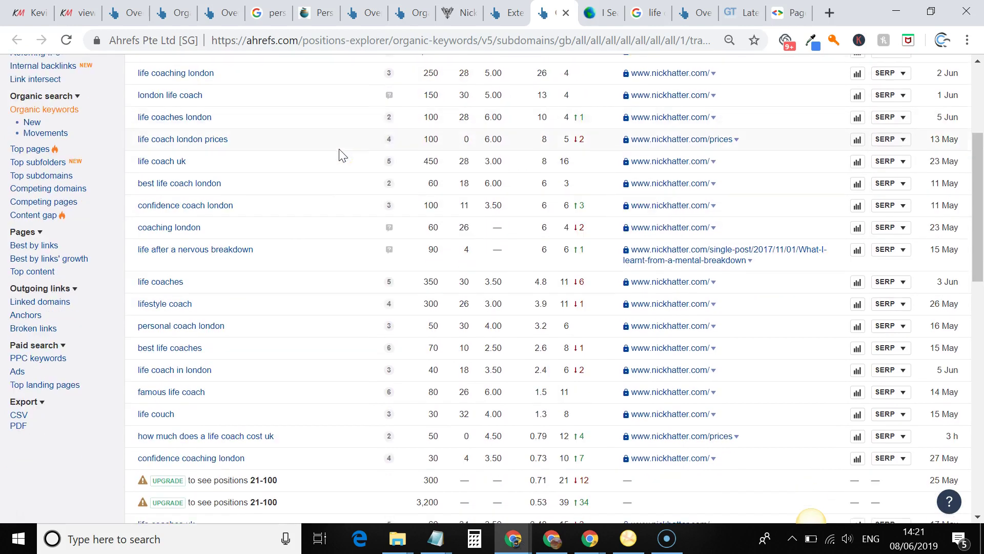
scroll(342, 155, up, 2)
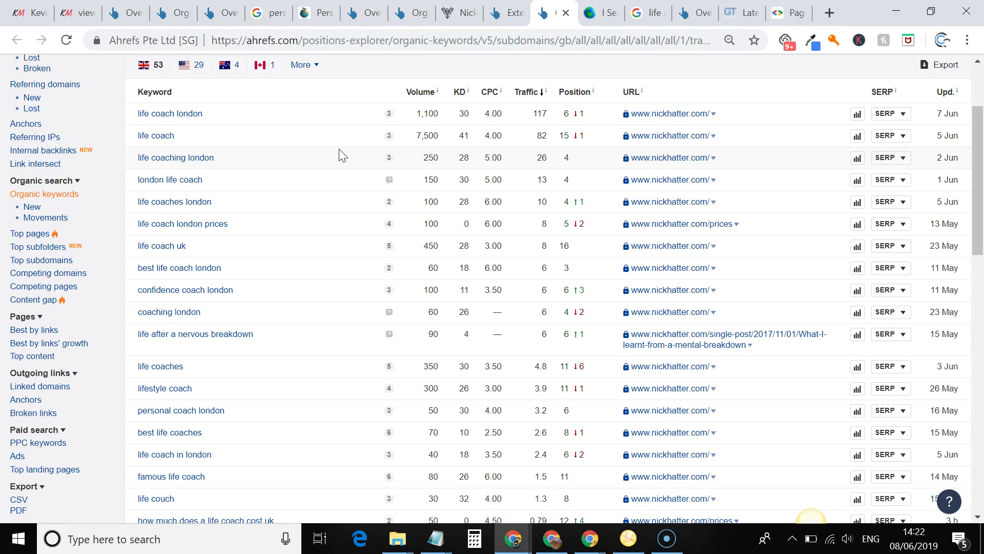
scroll(342, 155, up, 5)
Revisit the competing life coach's homepage and examine further referring pages and anchors in the site's backlinks report
click(461, 12)
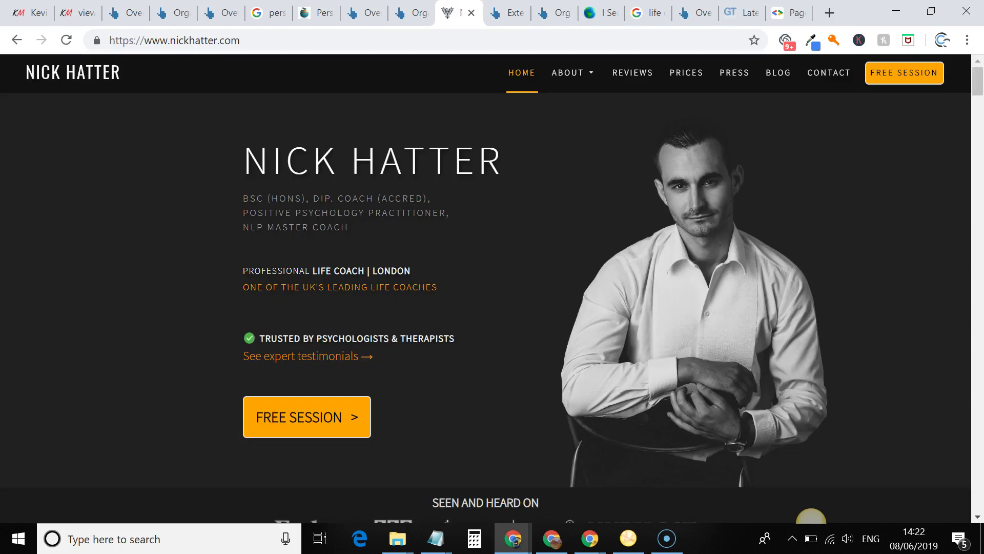
click(553, 10)
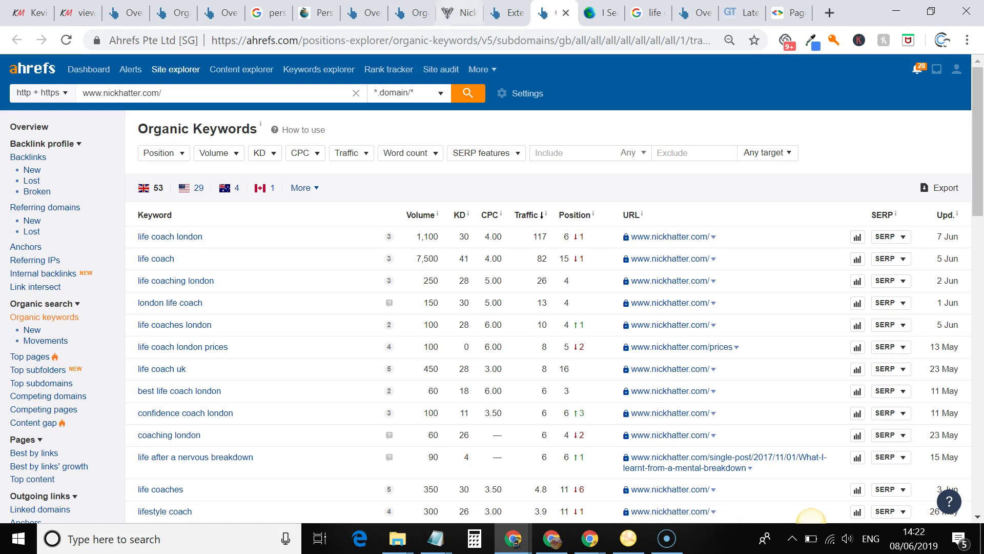
click(509, 11)
scroll(466, 184, down, 5)
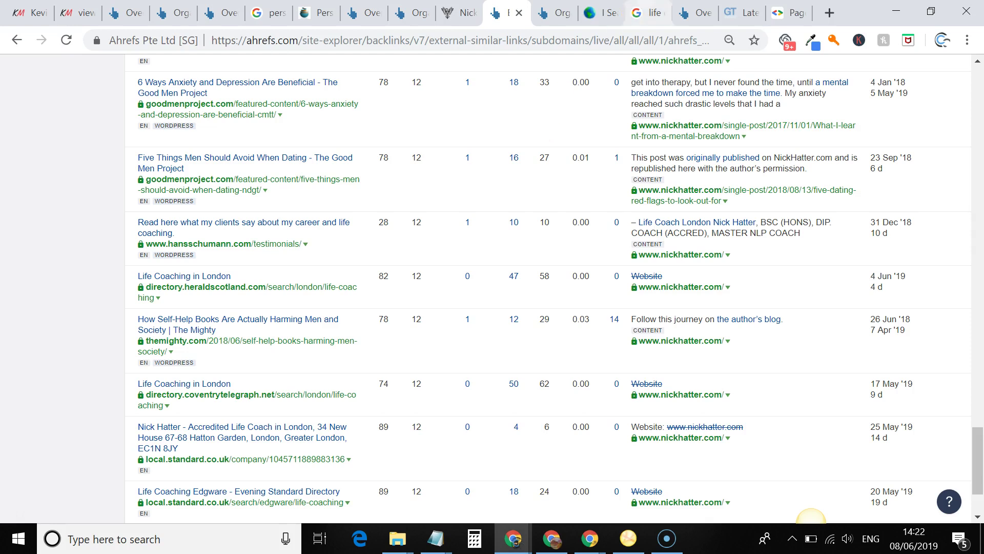
Return to the competing life coach's organic keywords report and review the keywords bringing the most traffic
click(556, 12)
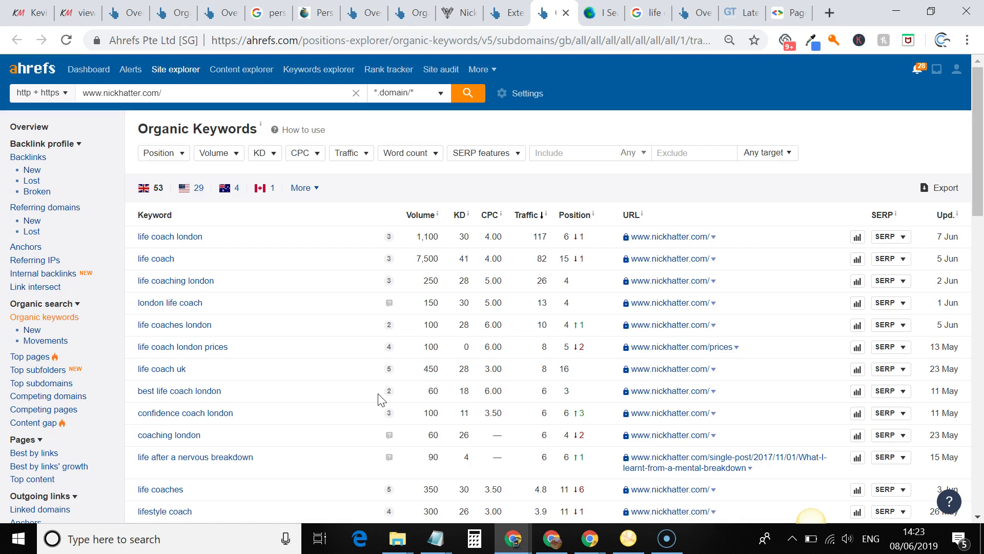
scroll(380, 400, down, 1)
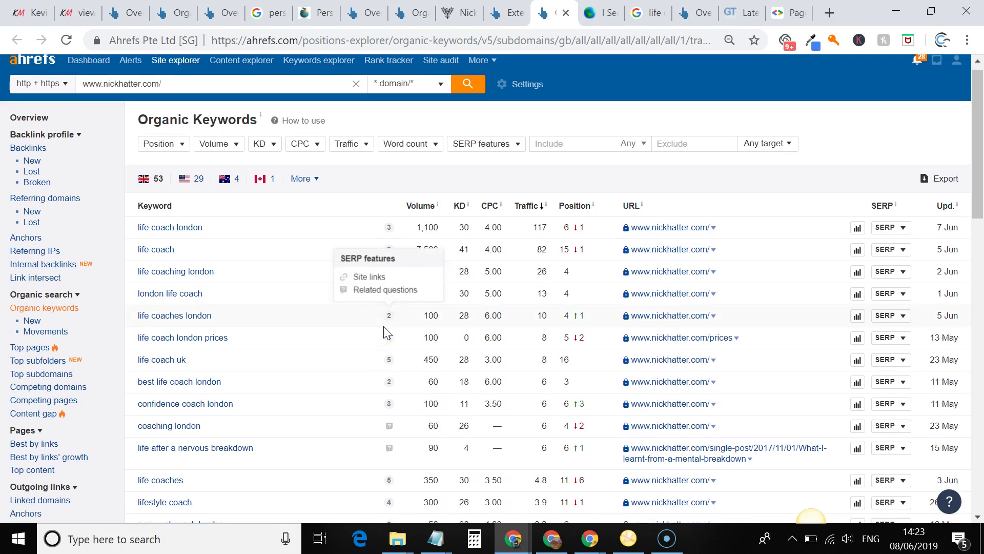
scroll(387, 334, down, 2)
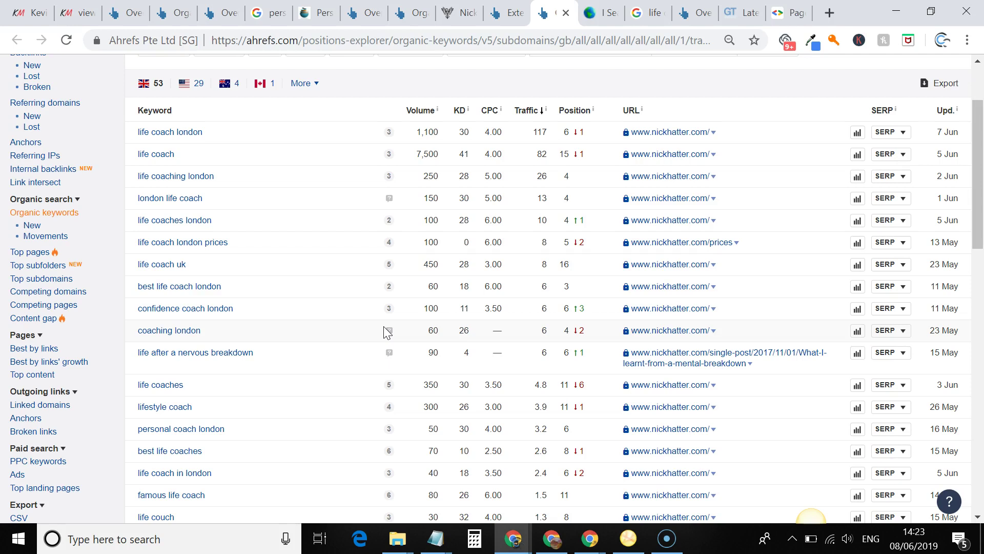
scroll(384, 326, up, 2)
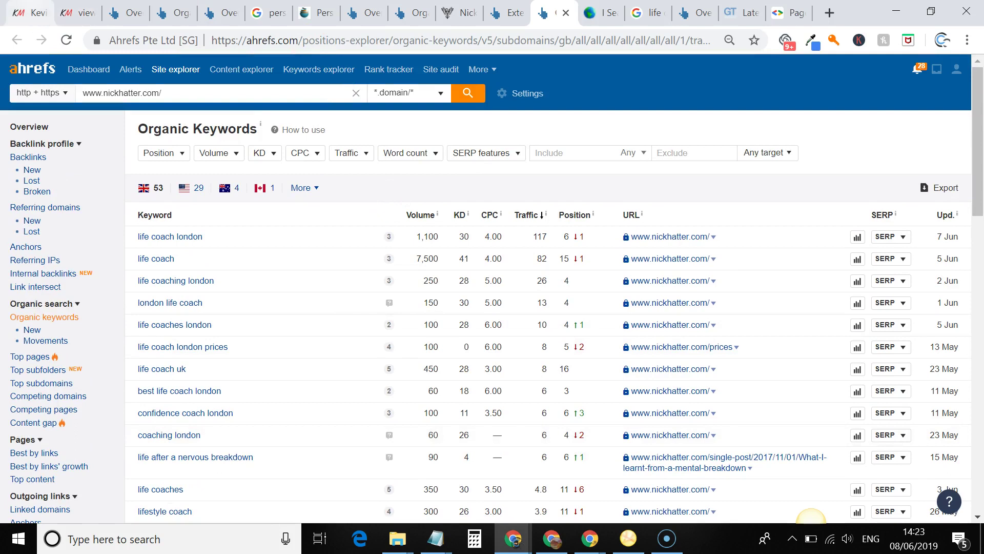